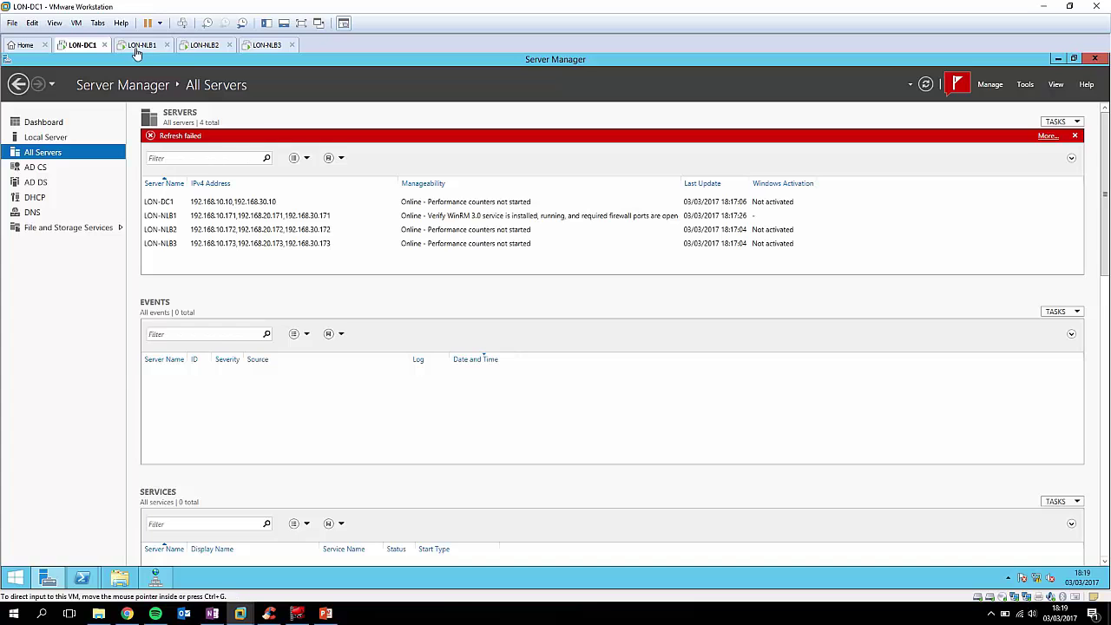
Look at Server Manager on the LON-NLB1 virtual machine and return to LON-DC1.
click(138, 47)
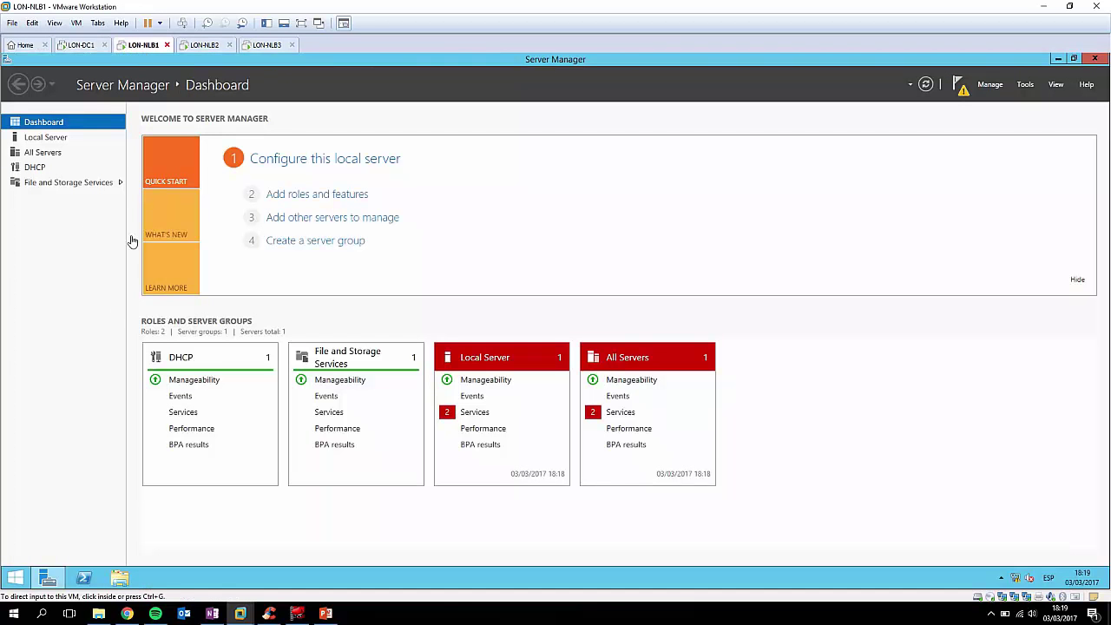
click(80, 45)
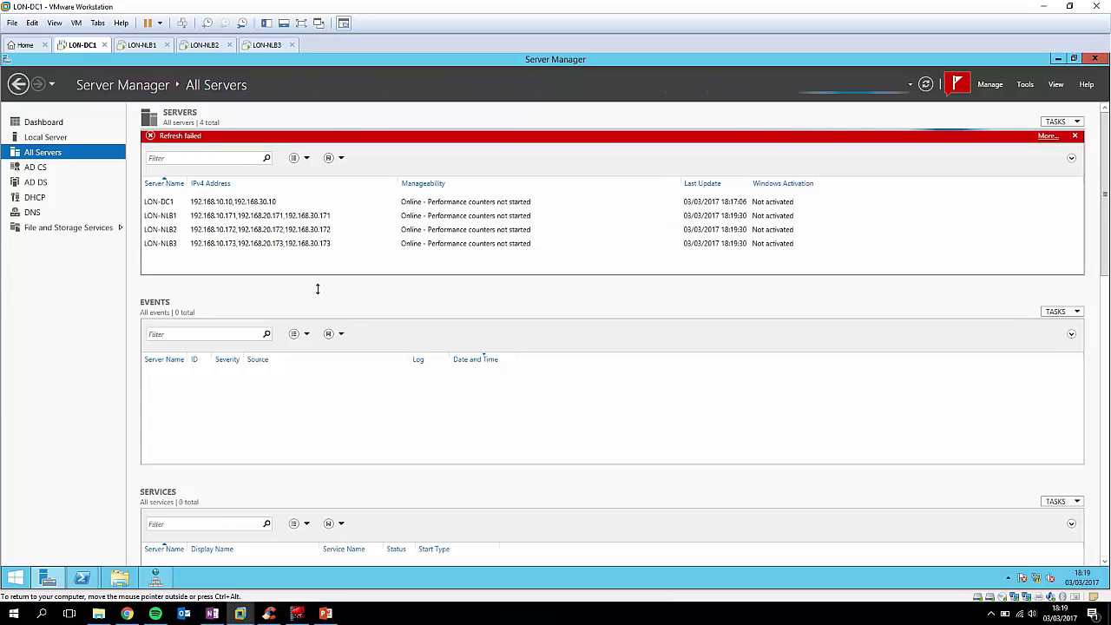
Close the existing PowerShell windows and start a fresh session at C:\ with a cleared screen.
mouse_move(94, 581)
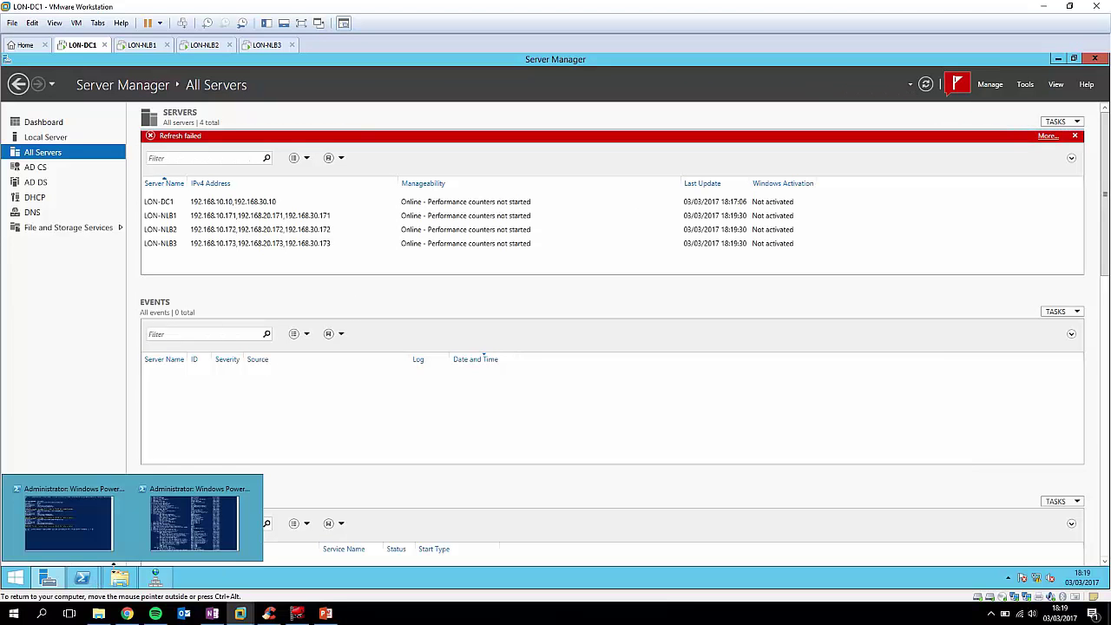
click(248, 492)
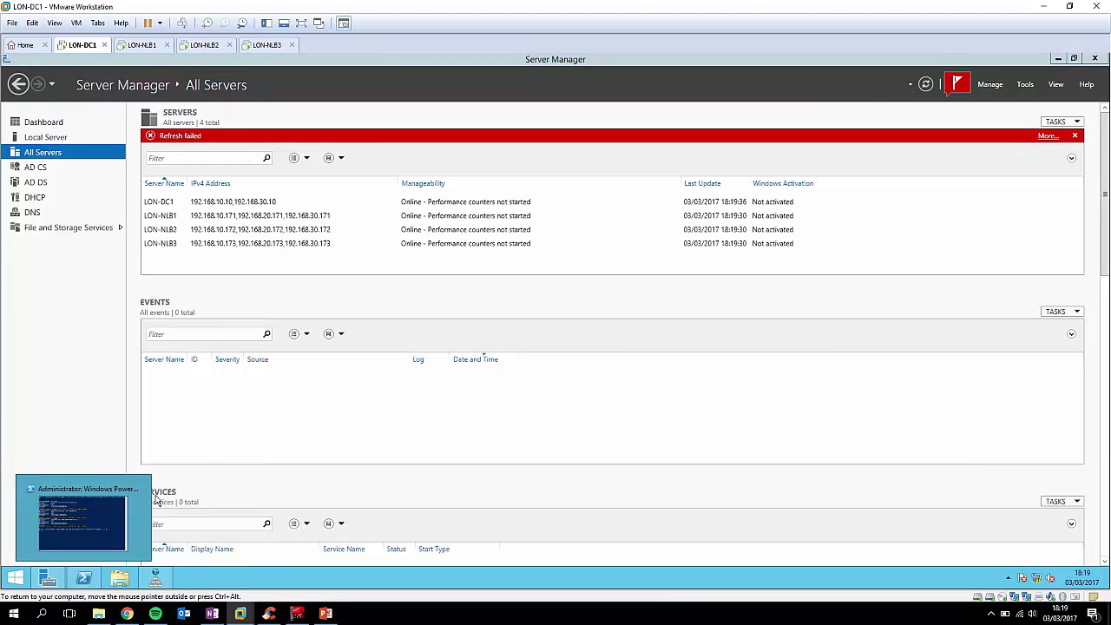
right_click(96, 580)
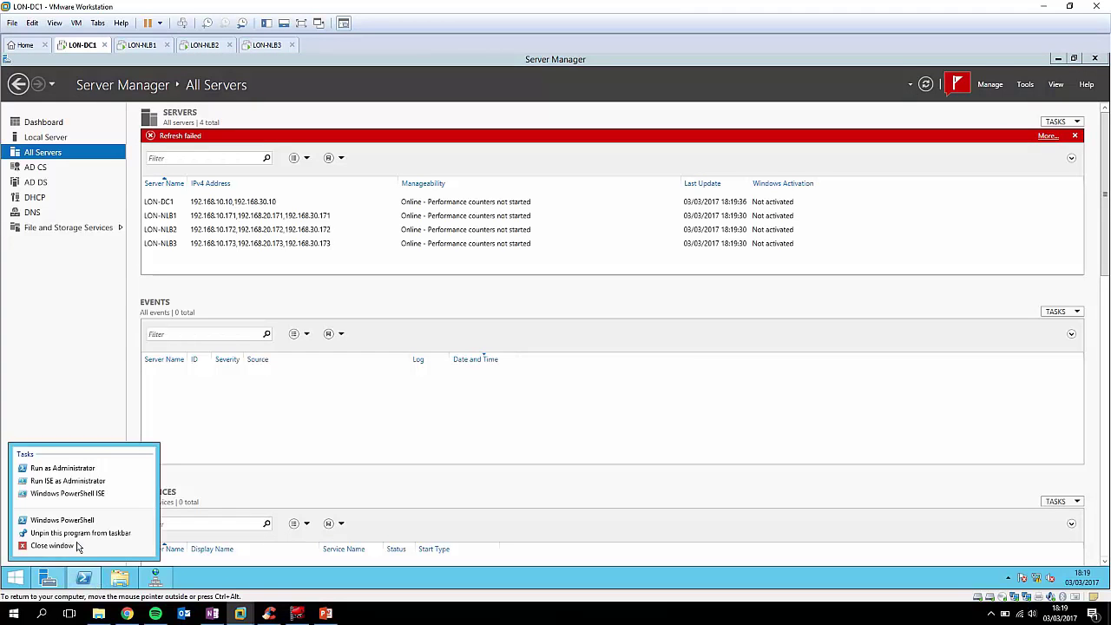
click(82, 552)
click(86, 578)
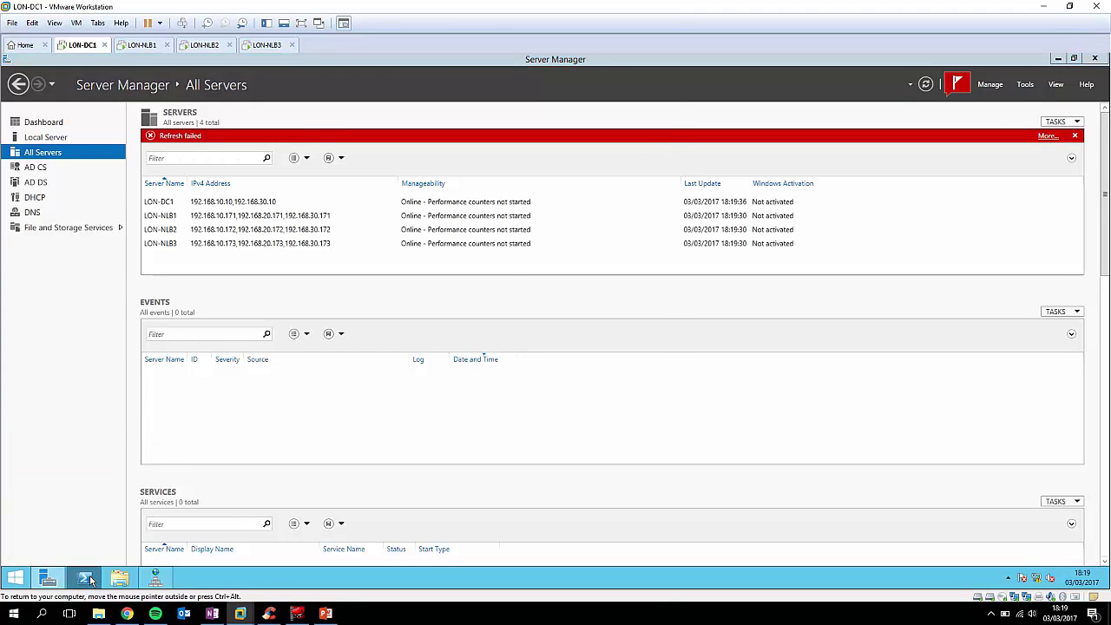
text(cd)
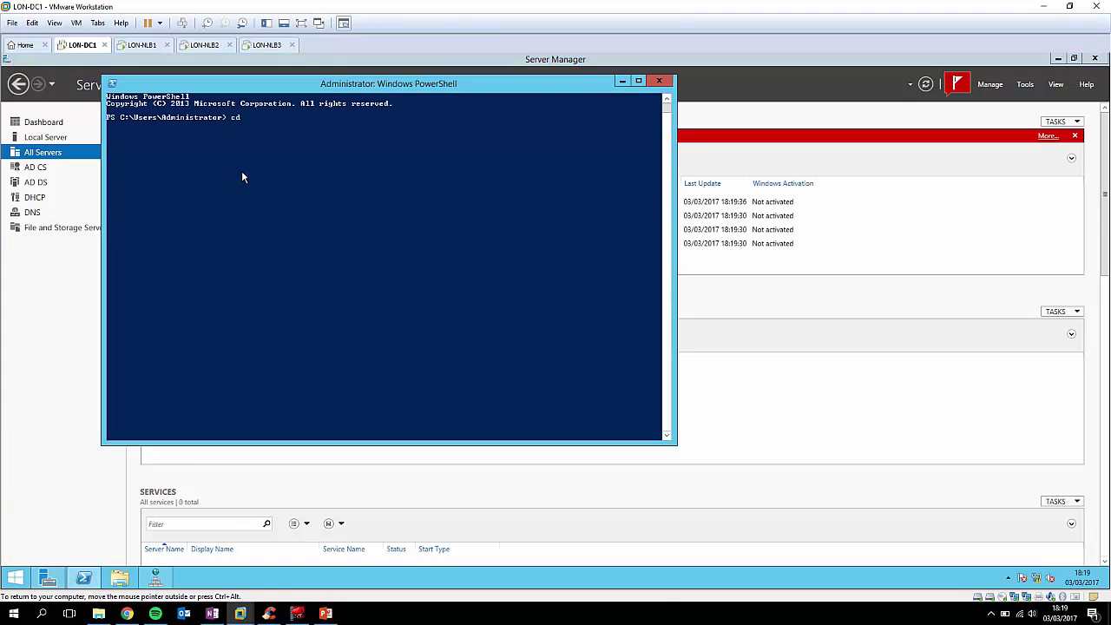
text(cls)
key(Return)
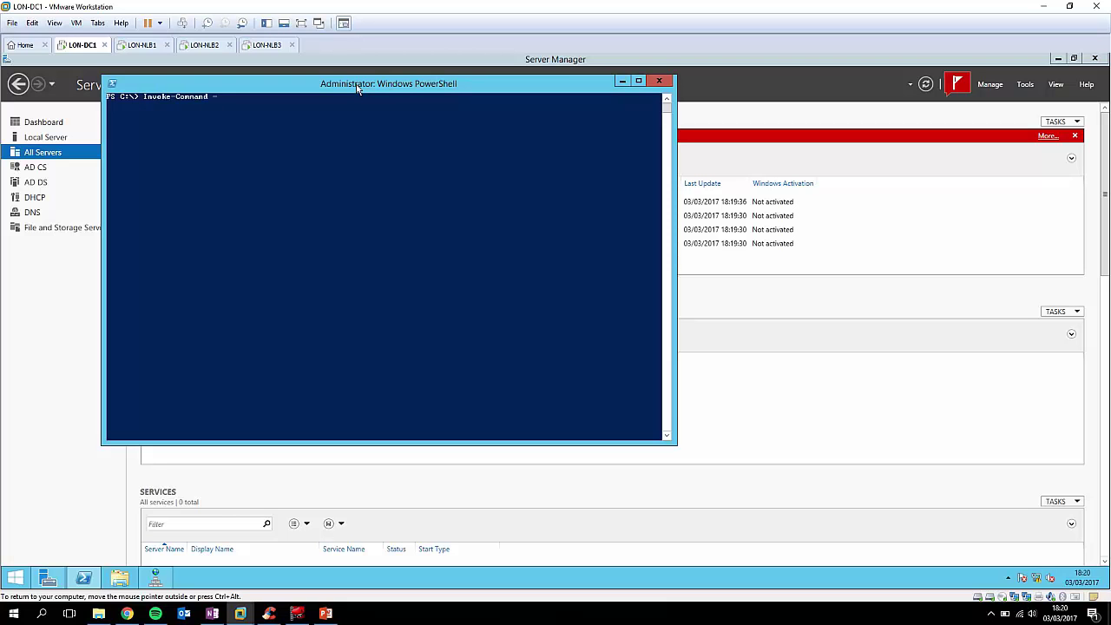
Run Invoke-Command on lon-nlb1, lon-nlb2 and lon-nlb3 with the script block {Install-WindowsFeature -Name Failover-clustering}.
key(Tab)
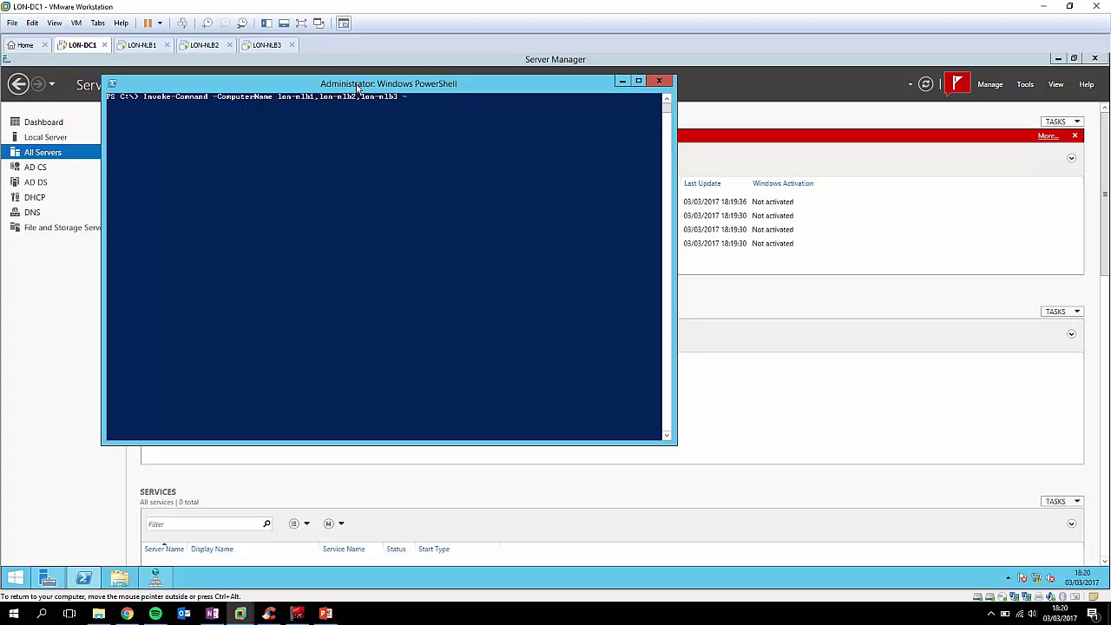
key(Tab)
key(Tab)
text({install-win)
key(Tab)
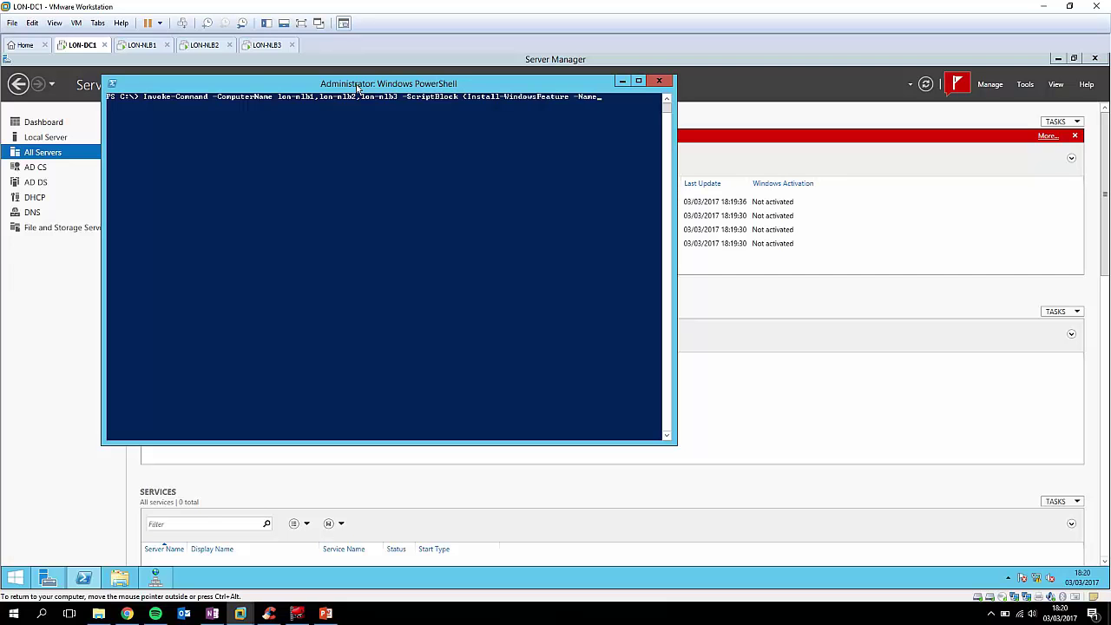
text(-Name Failover-clustering)
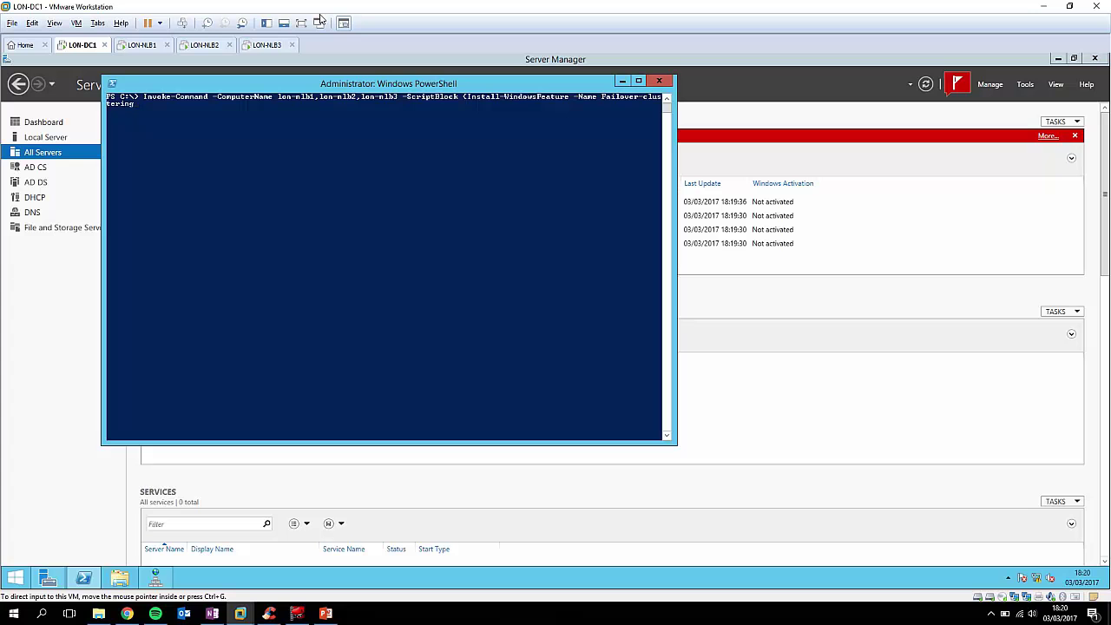
click(262, 111)
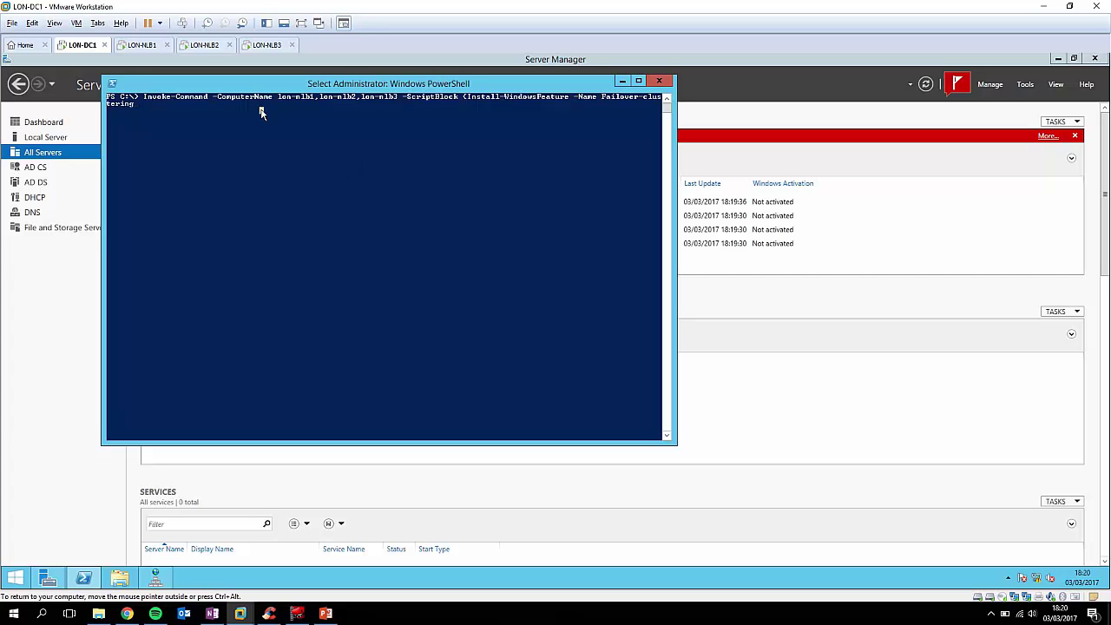
text(})
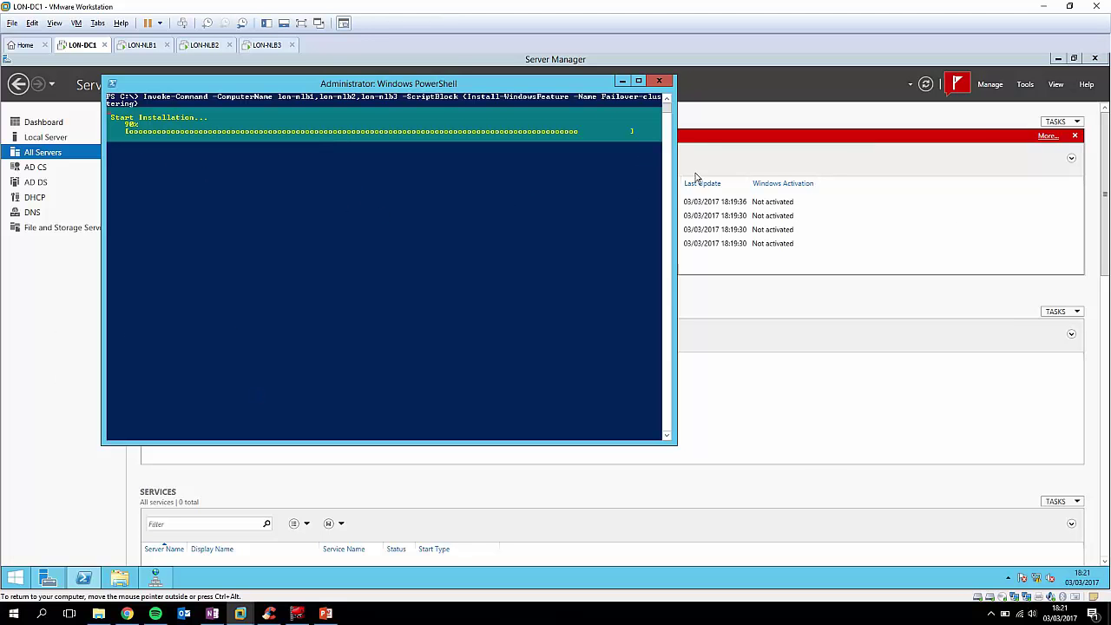
Open a second Windows PowerShell window on LON-DC1 and minimize it.
click(69, 331)
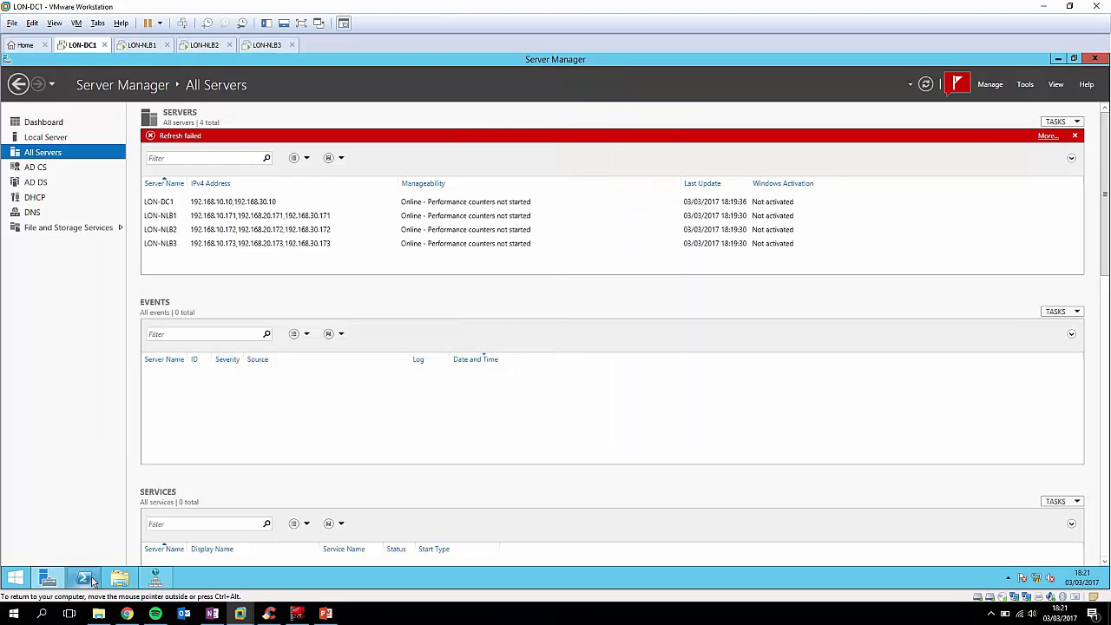
right_click(91, 576)
click(74, 520)
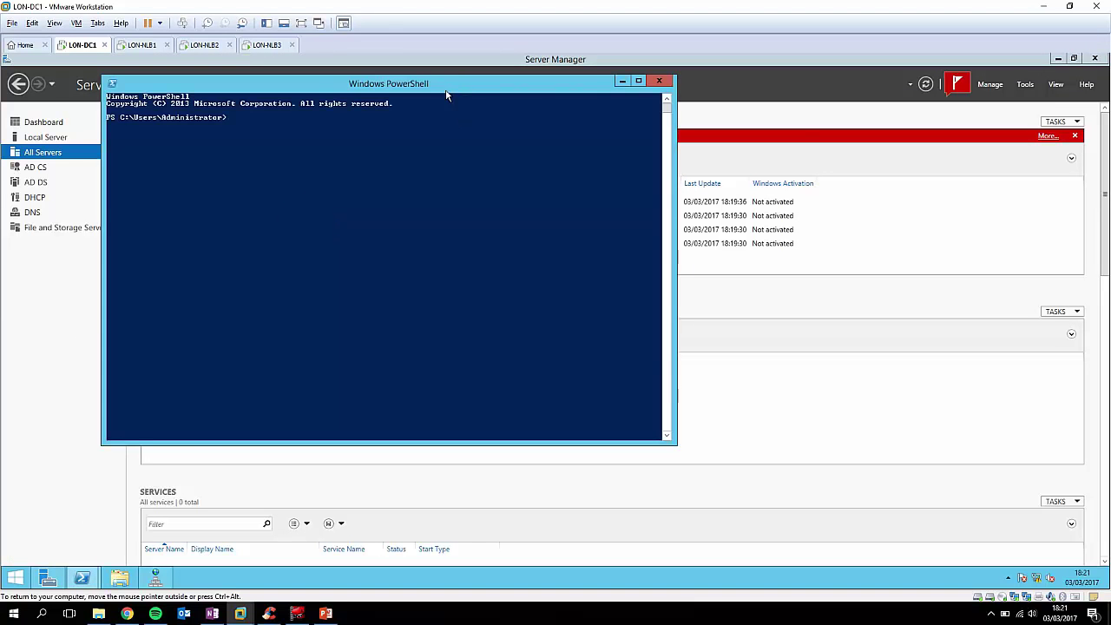
click(622, 82)
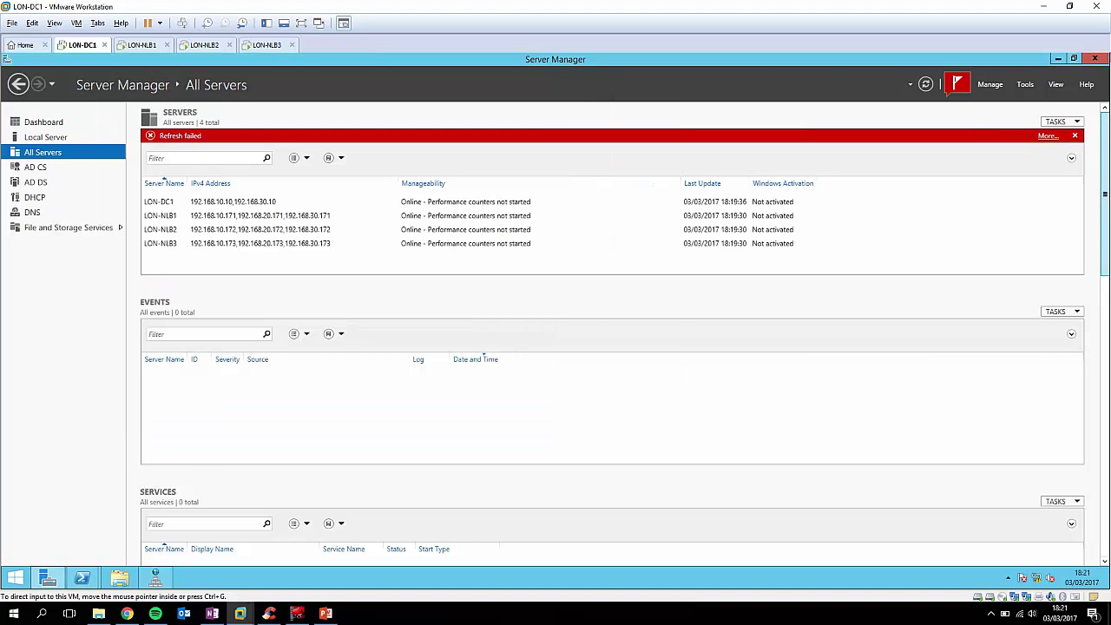
Start the Add Roles and Features Wizard for LON-DC1.adatum.com and advance to the feature selection.
click(991, 87)
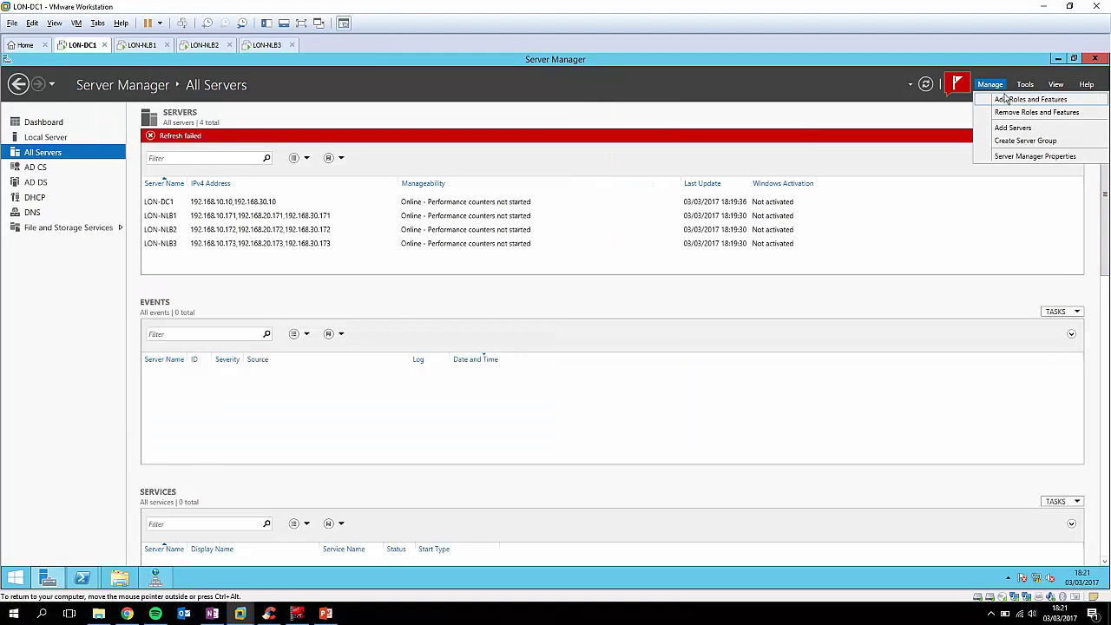
click(1005, 97)
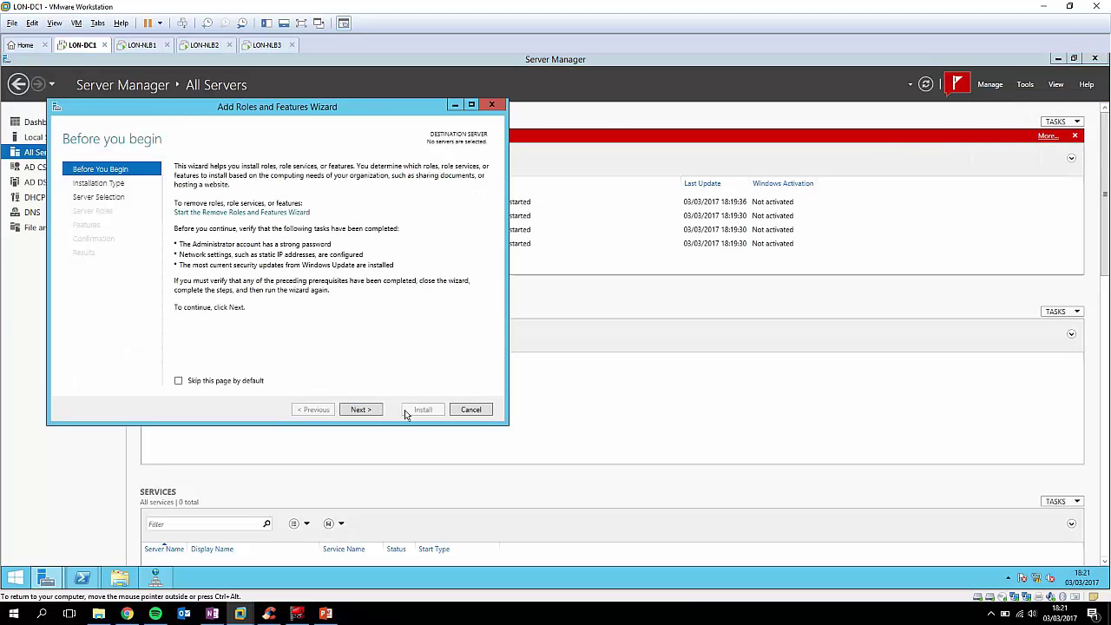
click(368, 412)
click(368, 412)
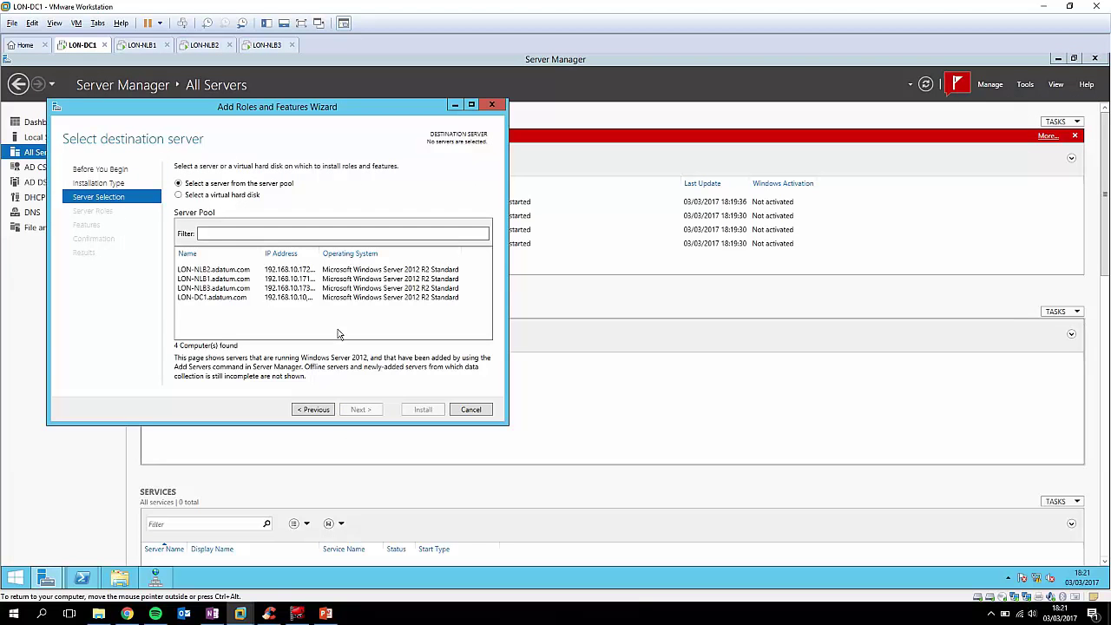
click(247, 297)
click(360, 409)
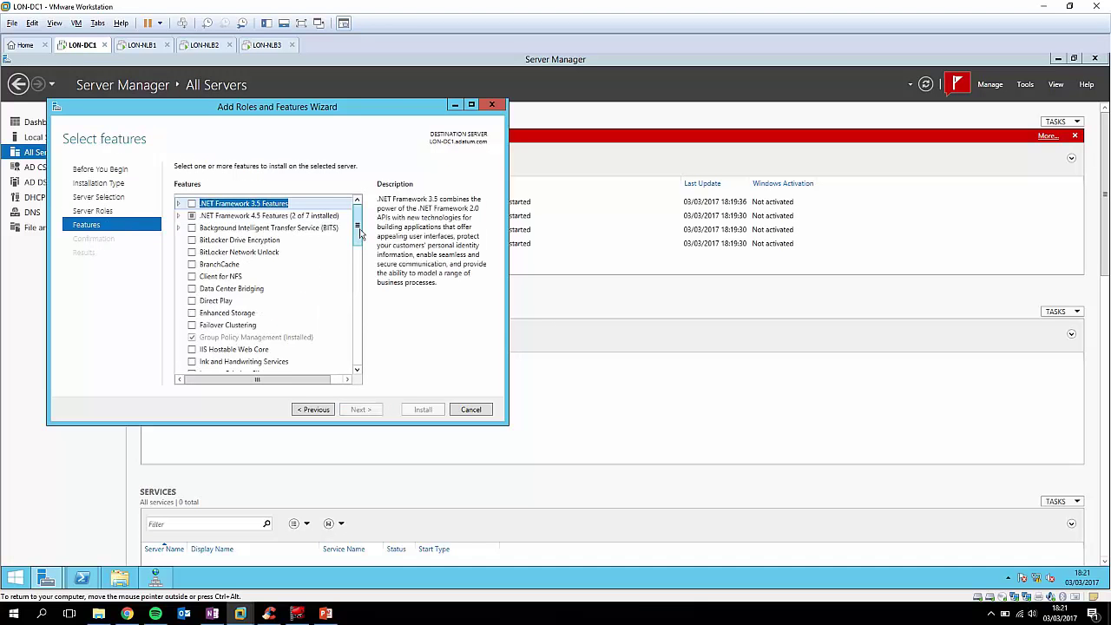
Examine the Failover Clustering Tools under the Remote Server Administration Tools' feature administration group, and cancel the wizard.
drag(355, 223, 362, 294)
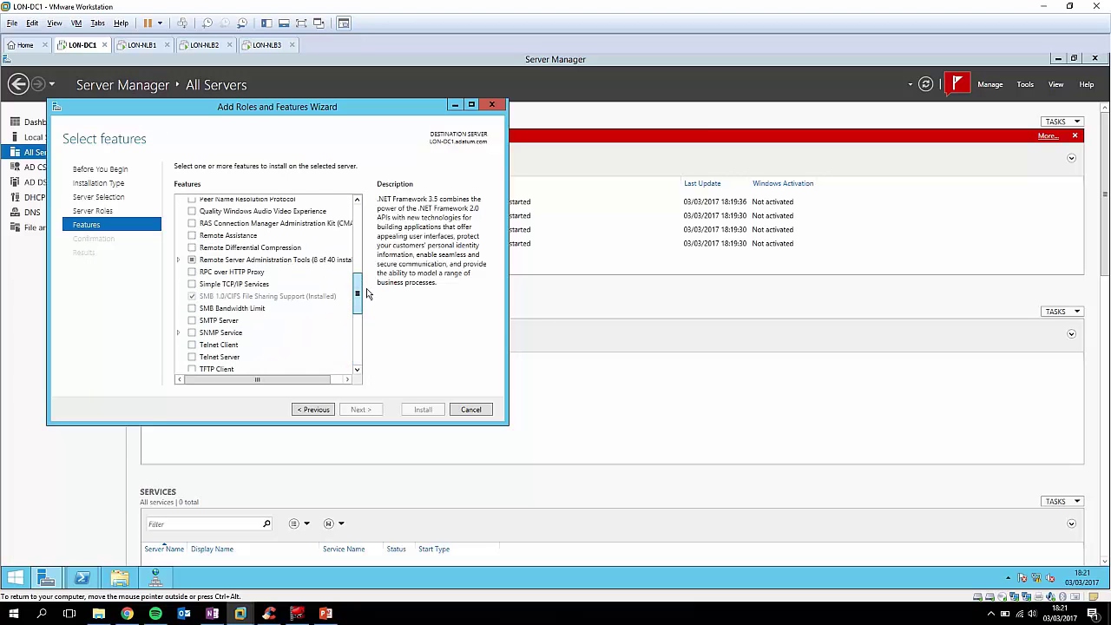
click(180, 260)
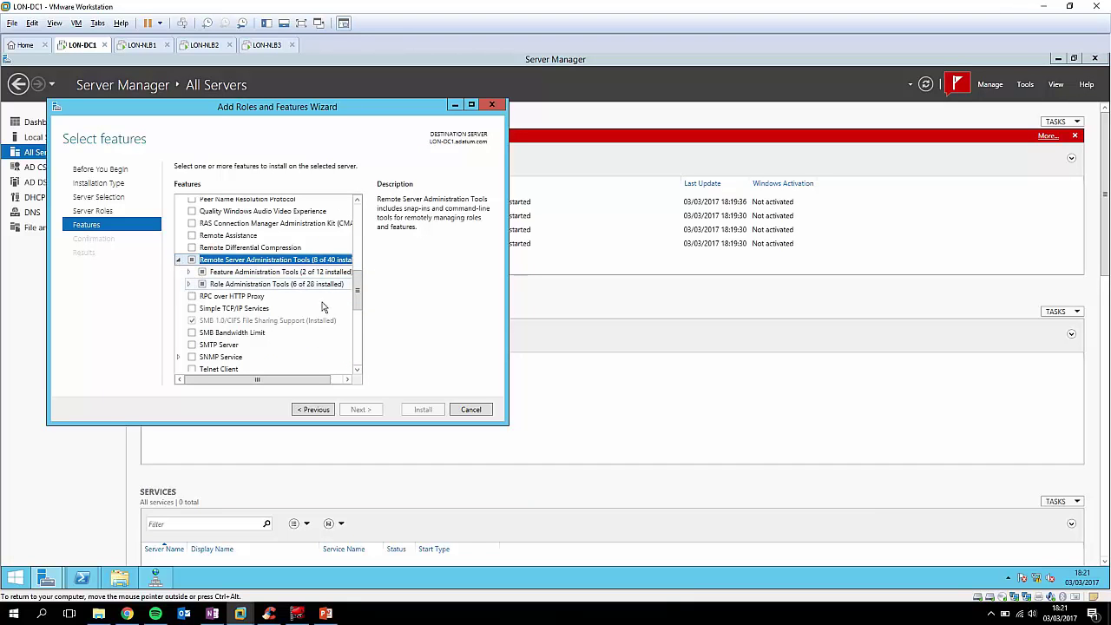
double_click(295, 284)
mouse_move(357, 275)
mouse_down()
mouse_move(359, 298)
mouse_move(355, 290)
mouse_up()
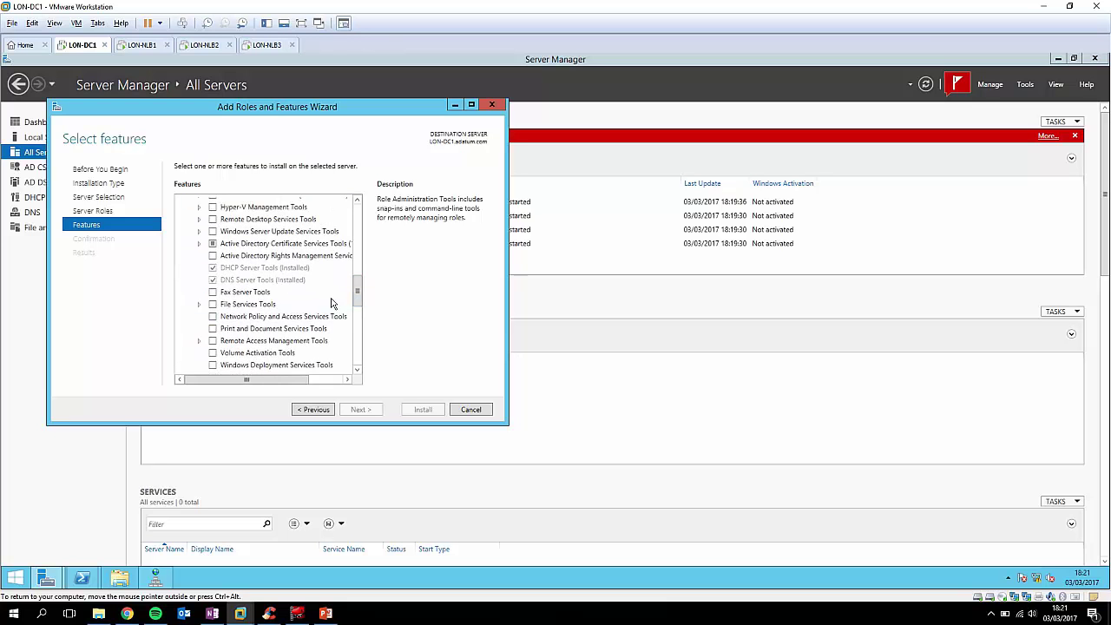
scroll(188, 349, up, 5)
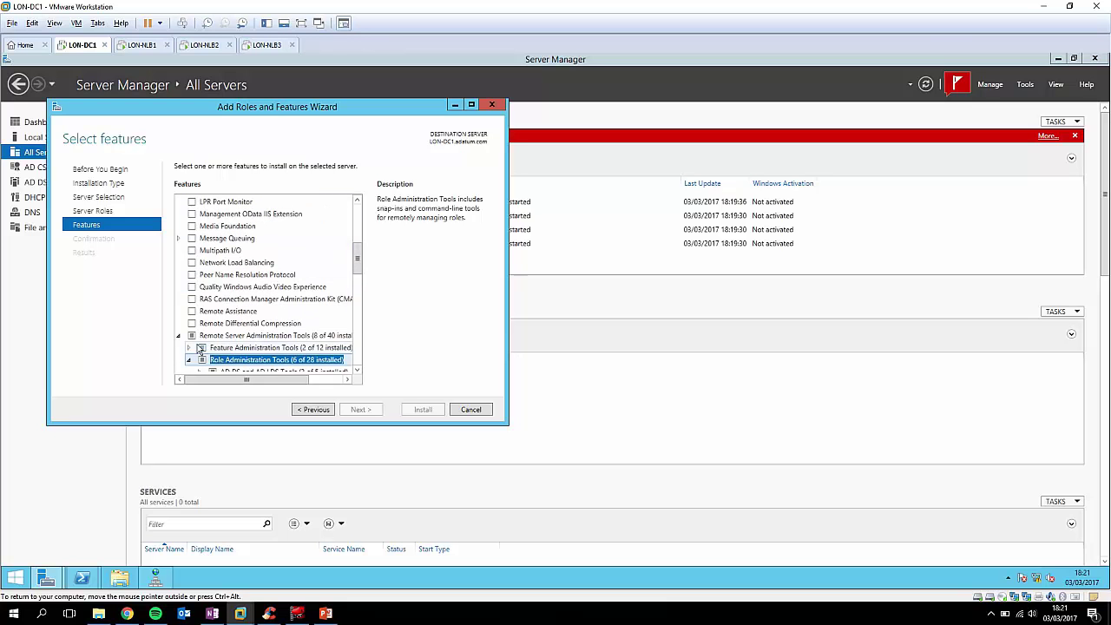
click(188, 349)
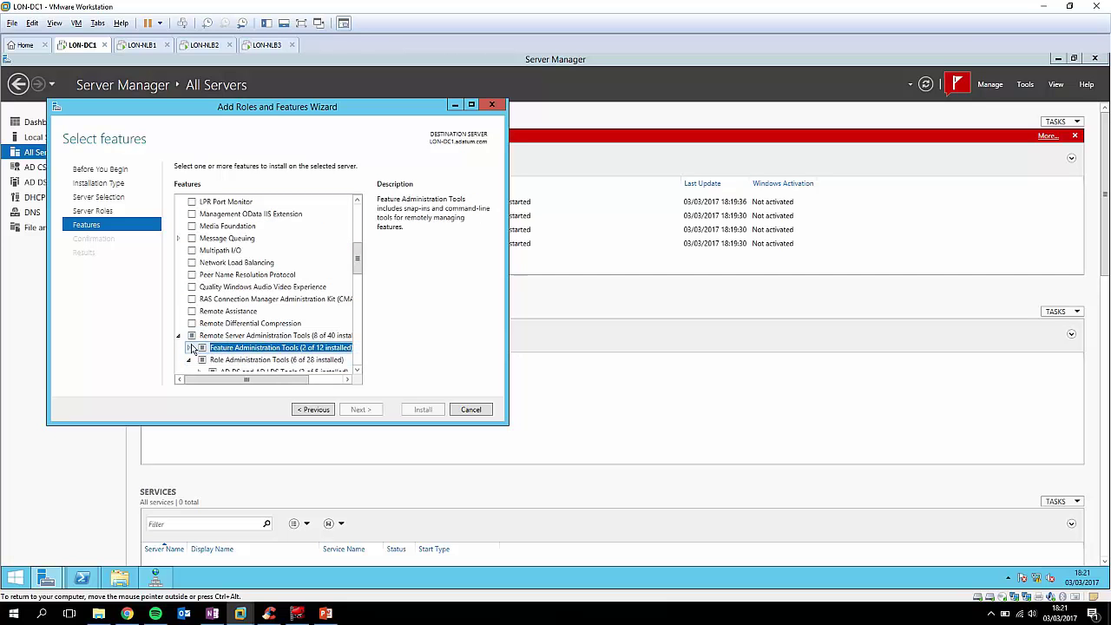
click(190, 347)
scroll(362, 260, down, 4)
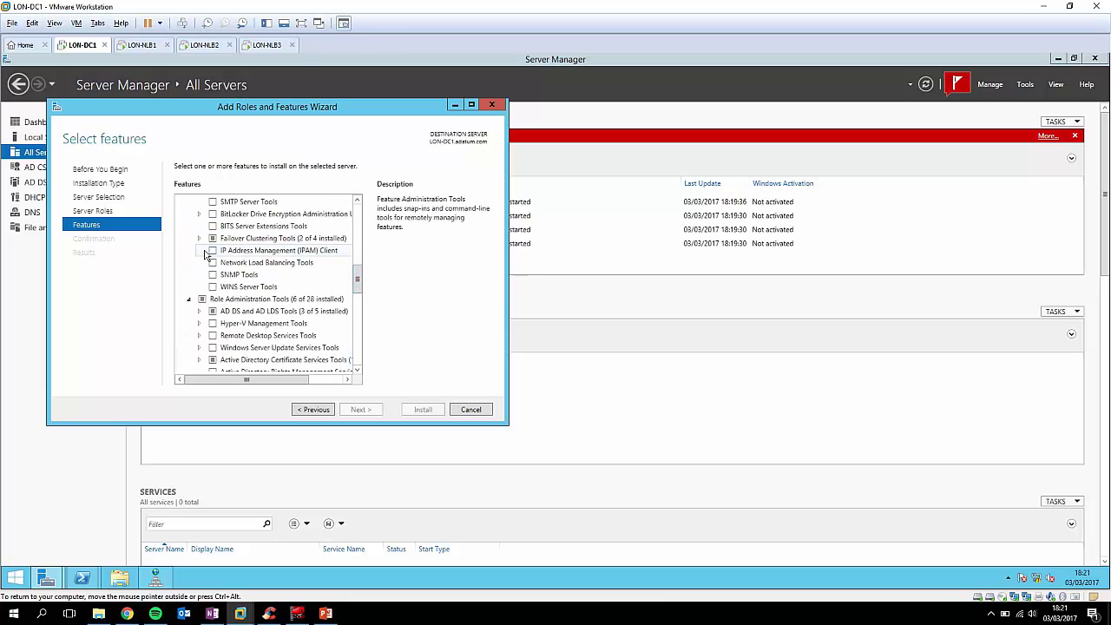
click(199, 239)
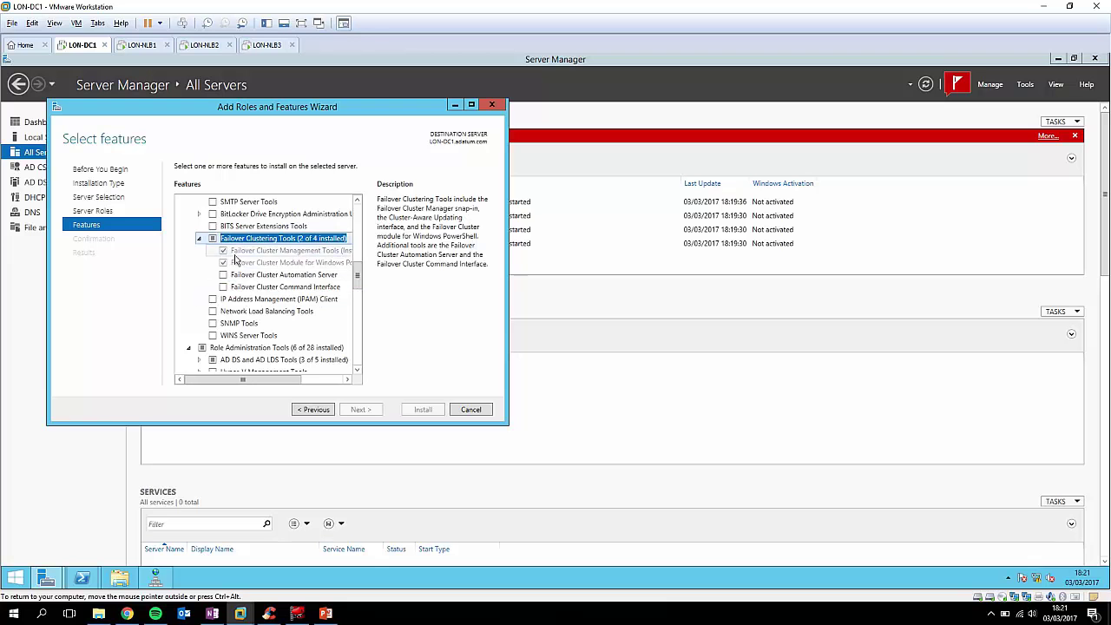
click(472, 409)
Launch Failover Cluster Manager and check the feature installation results in the PowerShell window.
click(1025, 85)
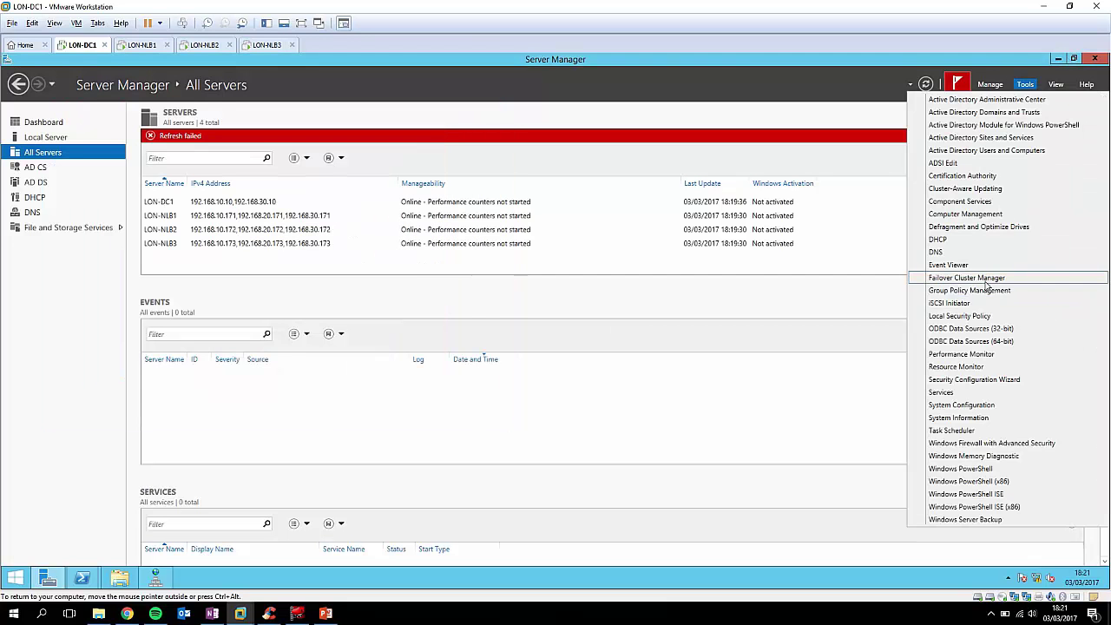
click(975, 283)
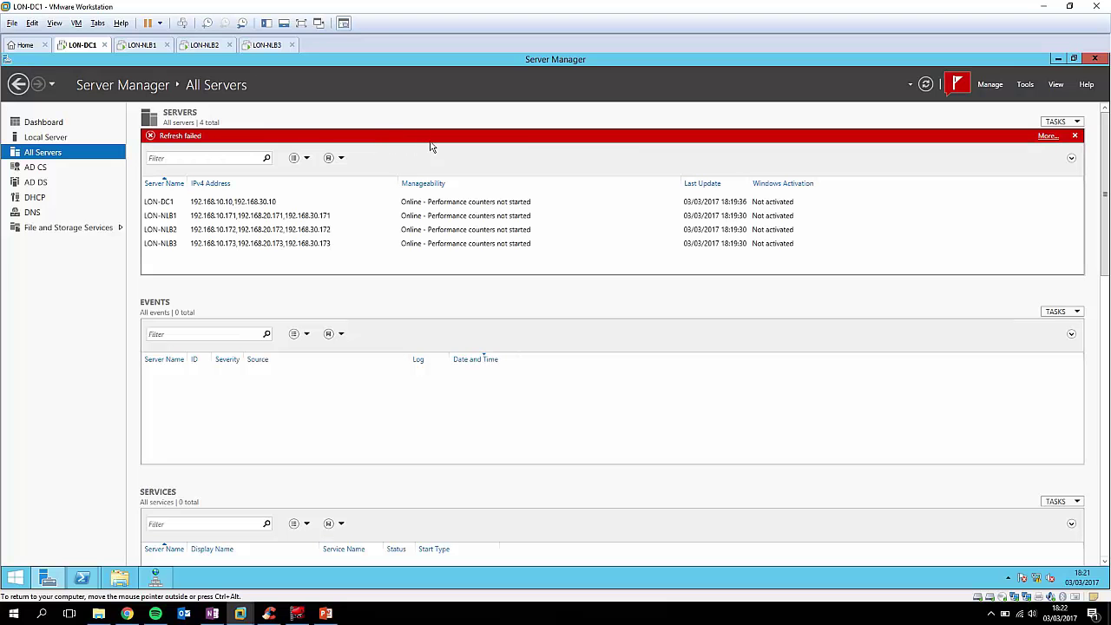
mouse_move(82, 577)
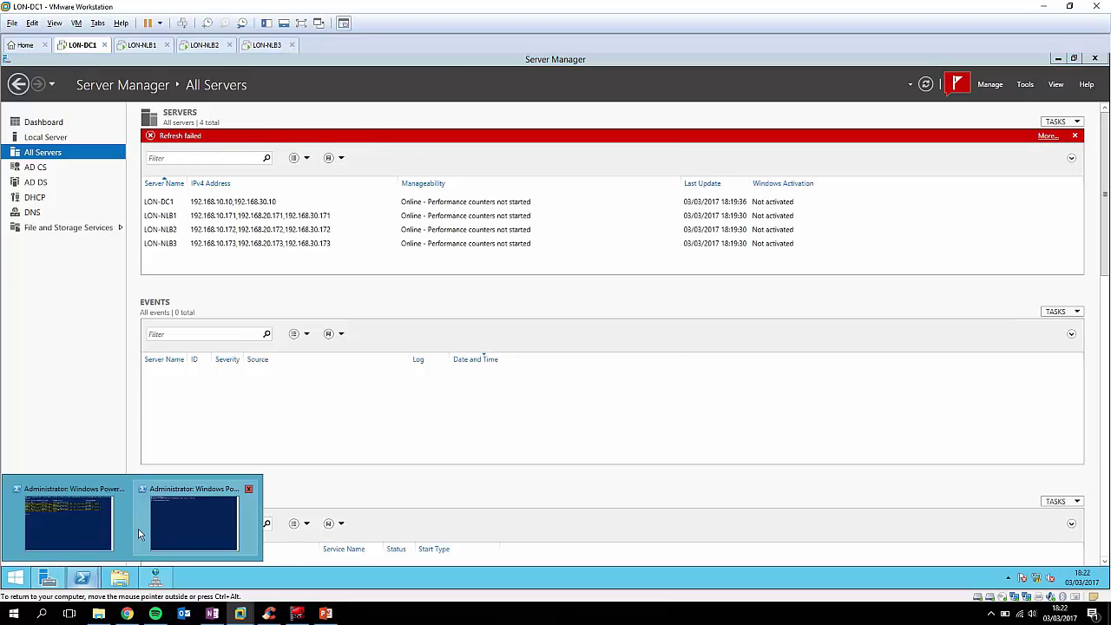
click(101, 520)
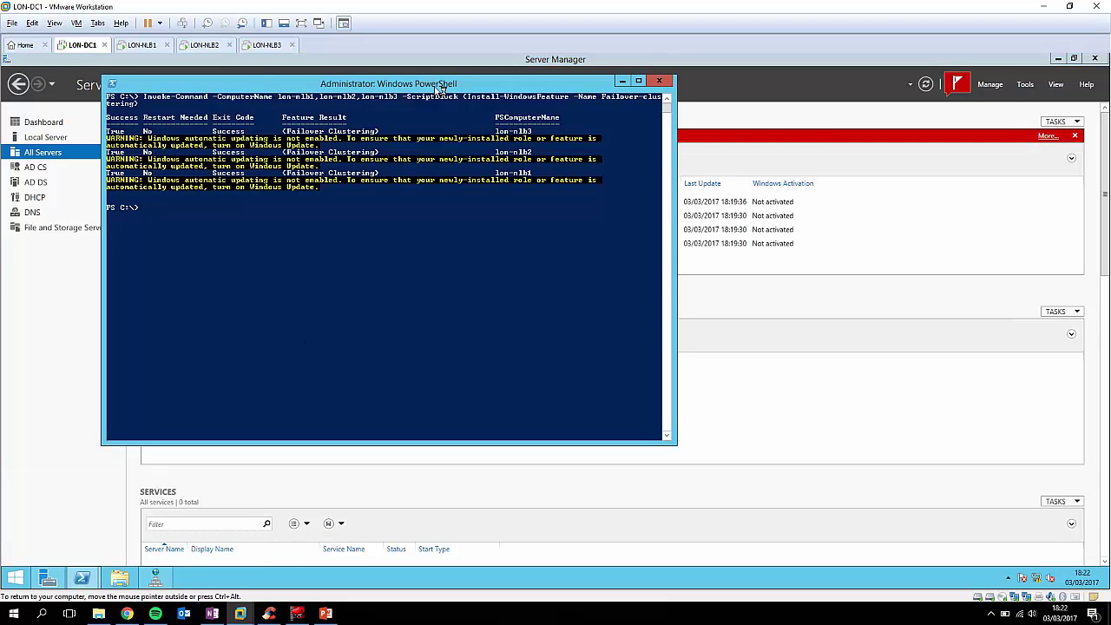
click(623, 82)
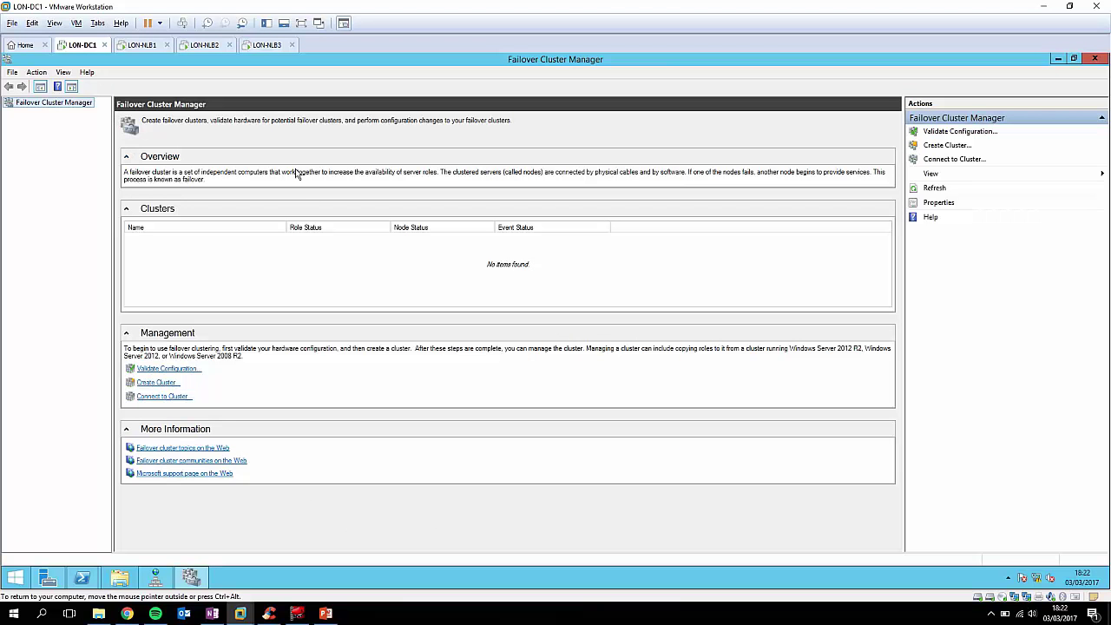
Start the Validate a Configuration Wizard and add LON-NLB1, LON-NLB2 and LON-NLB3 from adatum.com as the servers to validate.
right_click(81, 106)
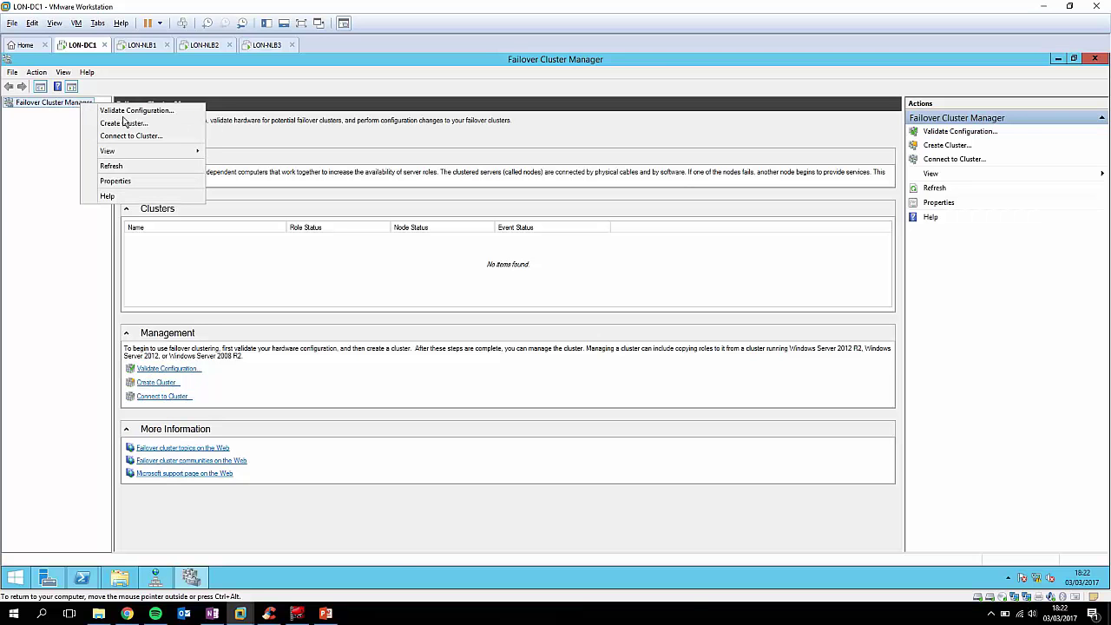
click(143, 118)
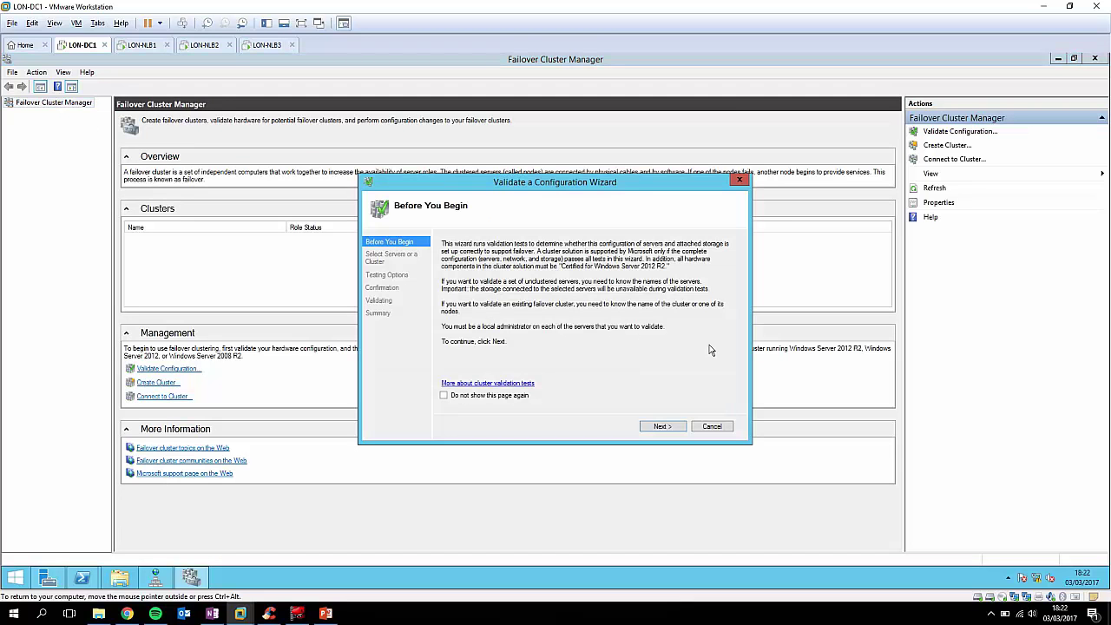
click(672, 427)
click(722, 284)
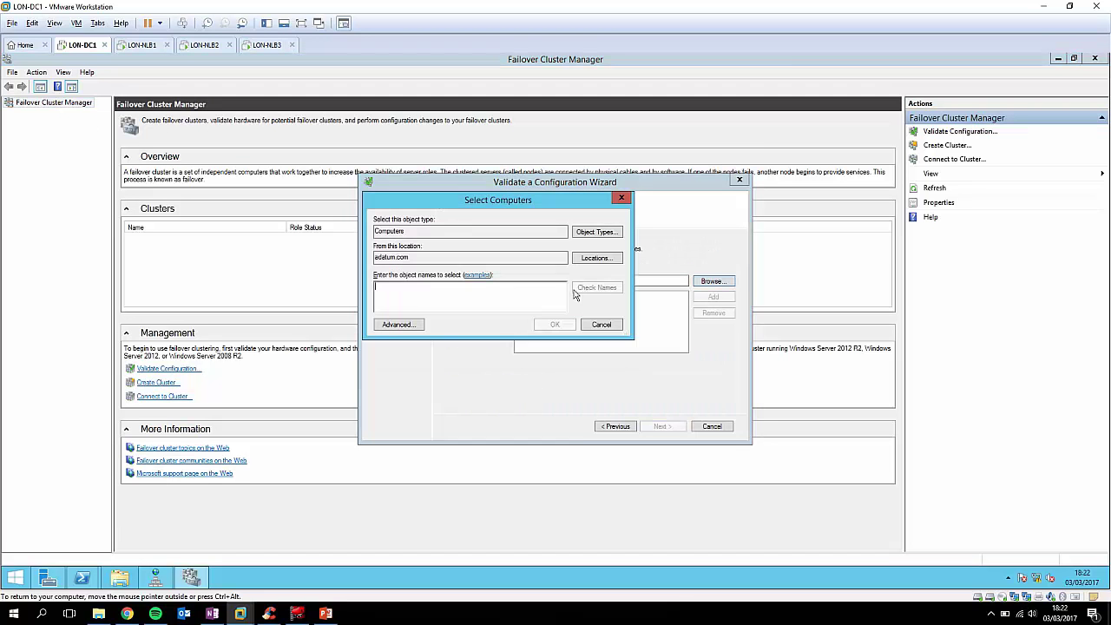
key(BackSpace)
key(BackSpace)
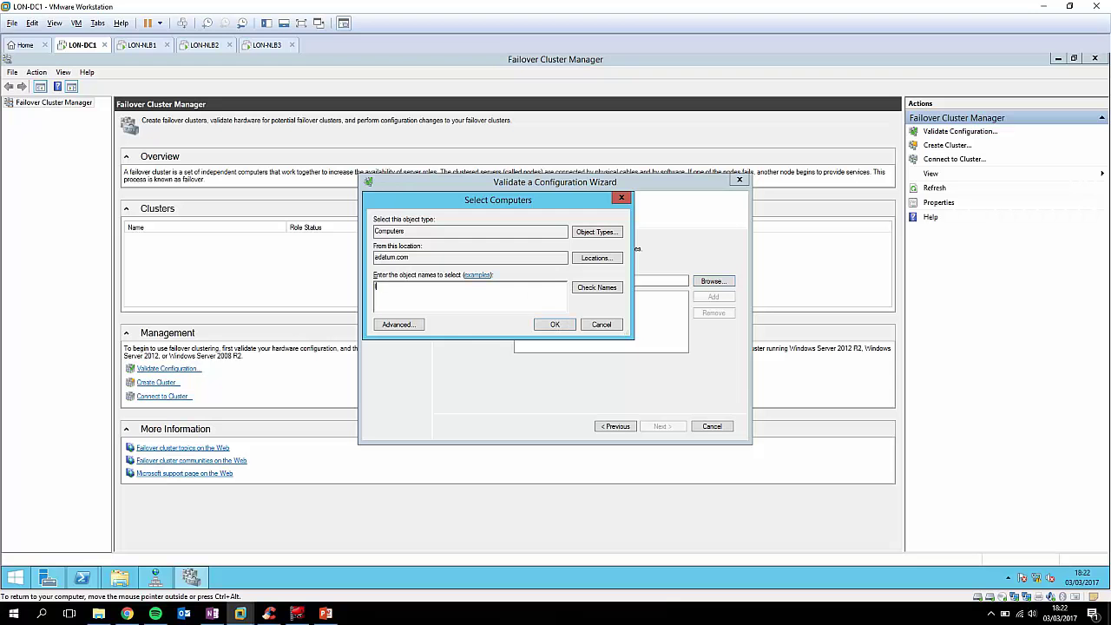
click(595, 291)
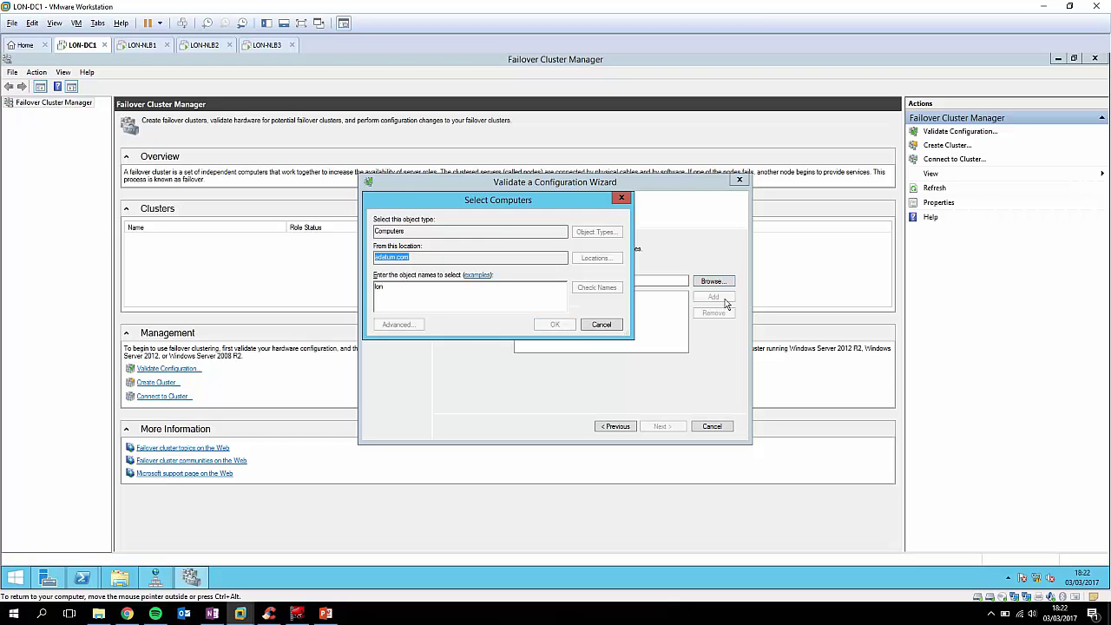
click(433, 318)
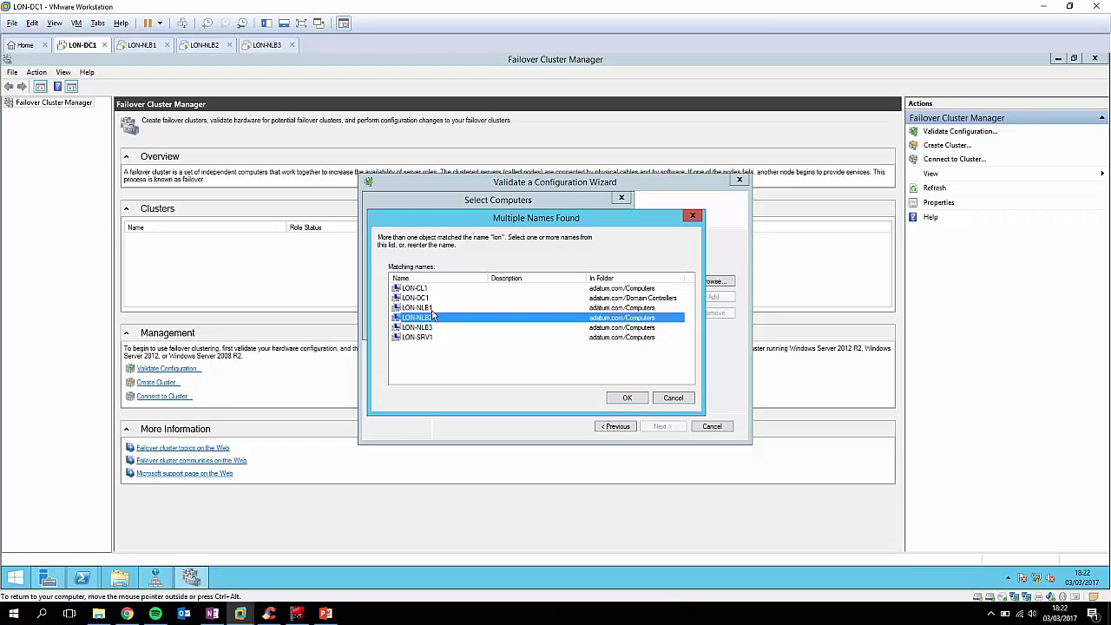
ctrl+click(437, 328)
click(630, 399)
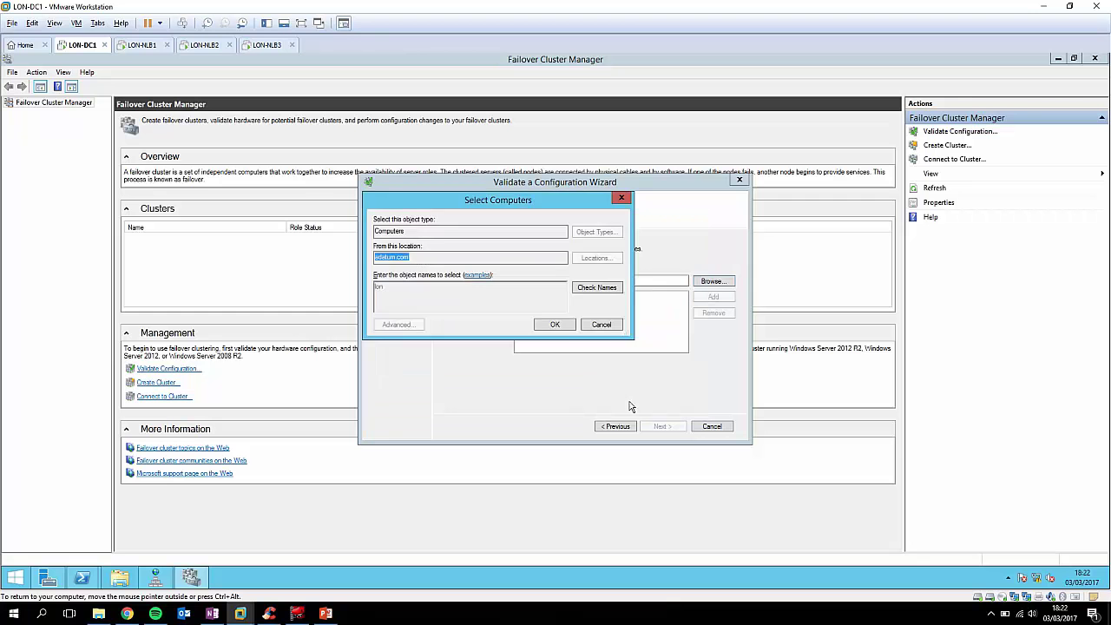
click(553, 325)
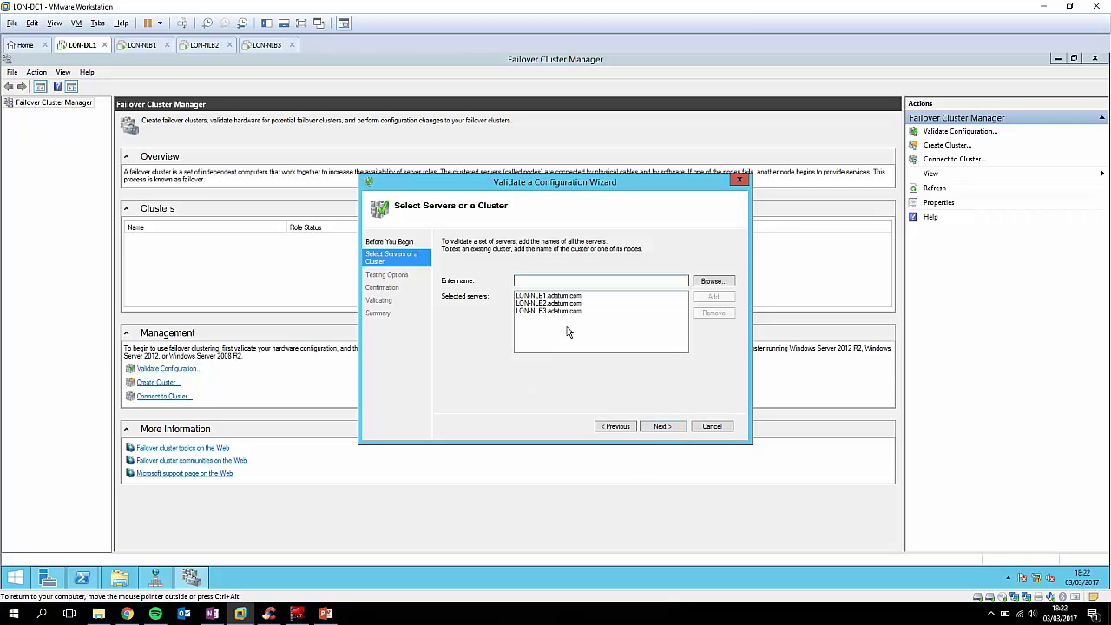
Choose to run only selected tests, keep all Inventory, Network, Storage and System Configuration tests included, and start the validation.
click(662, 426)
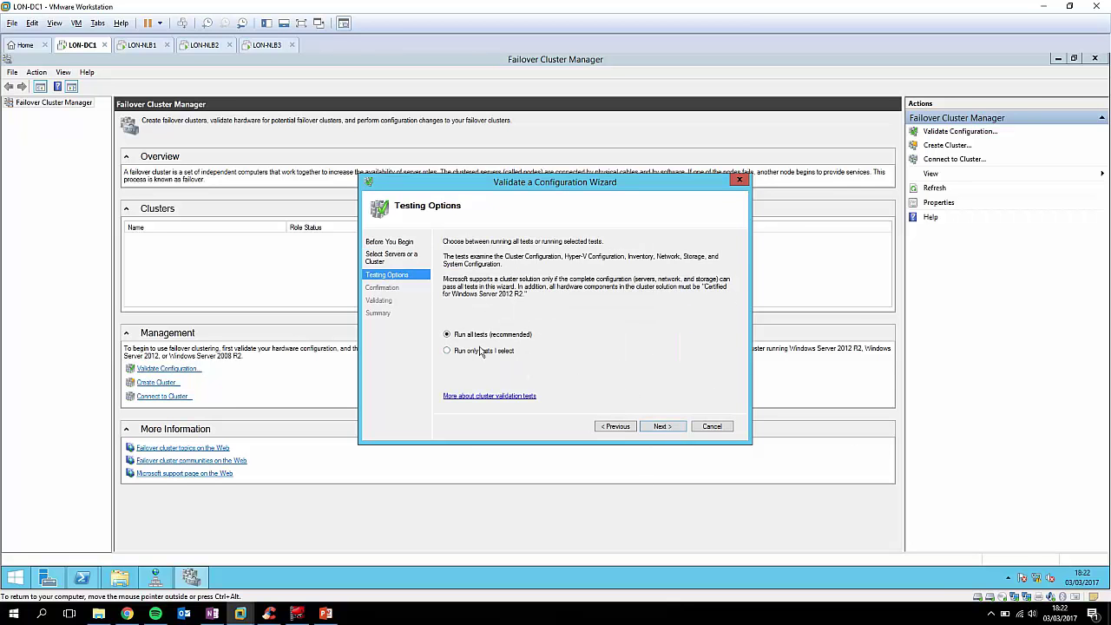
click(484, 356)
click(663, 426)
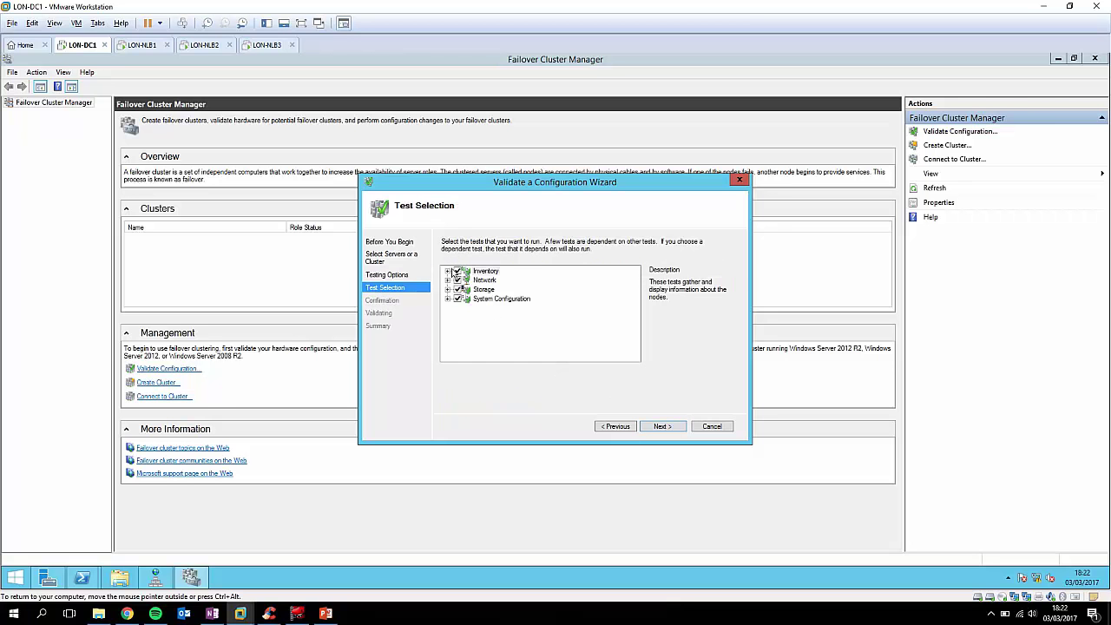
click(448, 270)
click(448, 299)
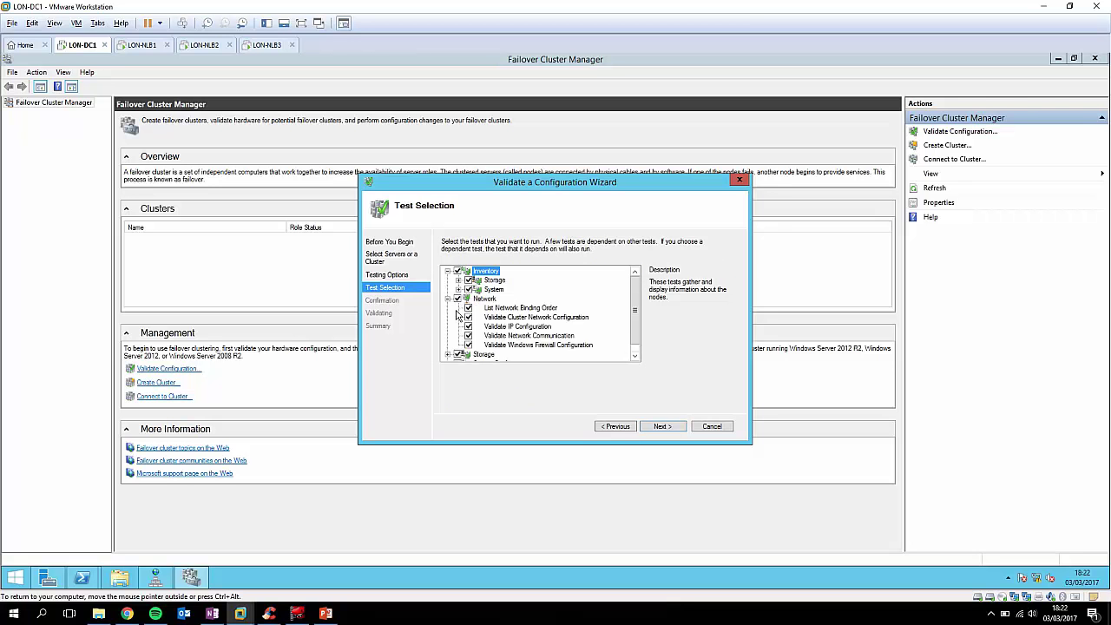
scroll(643, 305, down, 1)
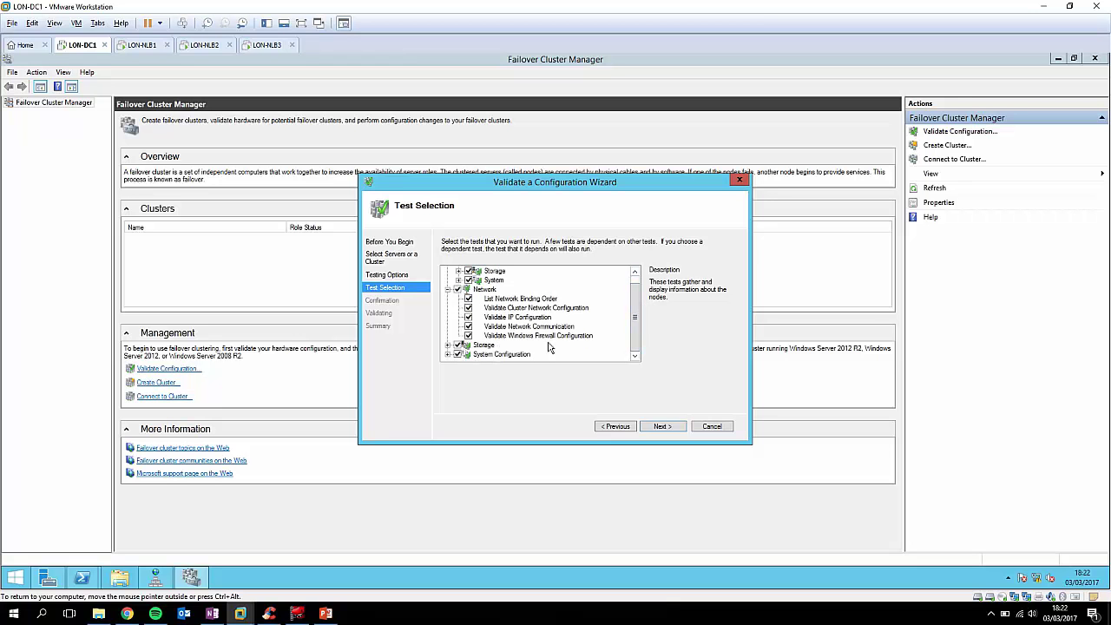
click(669, 429)
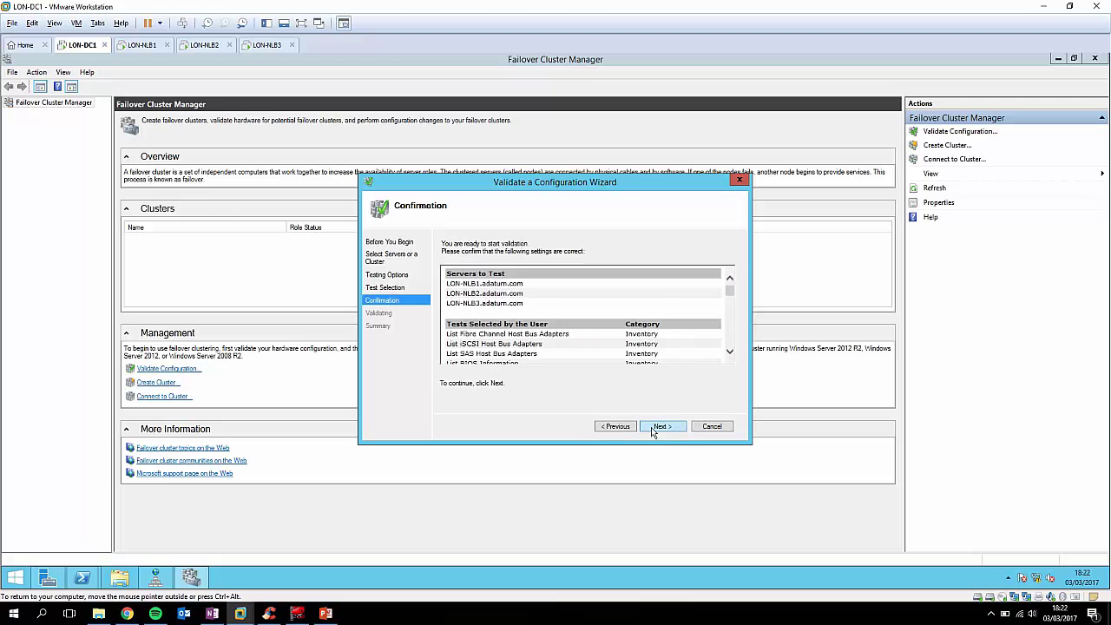
click(662, 425)
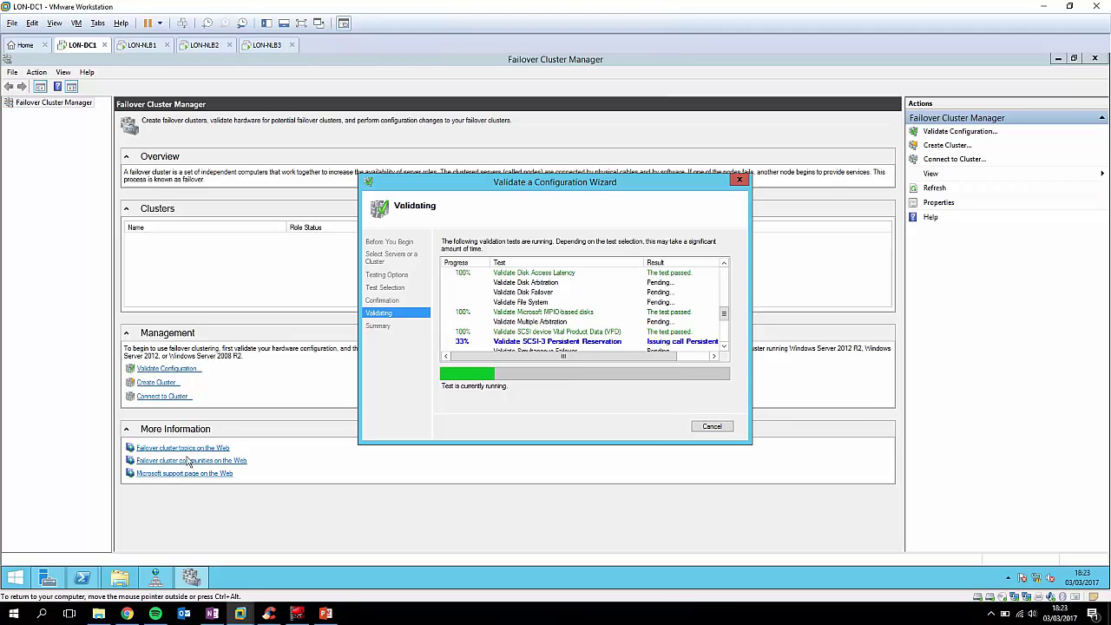
Open Network Connections on LON-NLB1 with ncpa.cpl and look at the VMnet1 and VMnet2 connections.
click(158, 47)
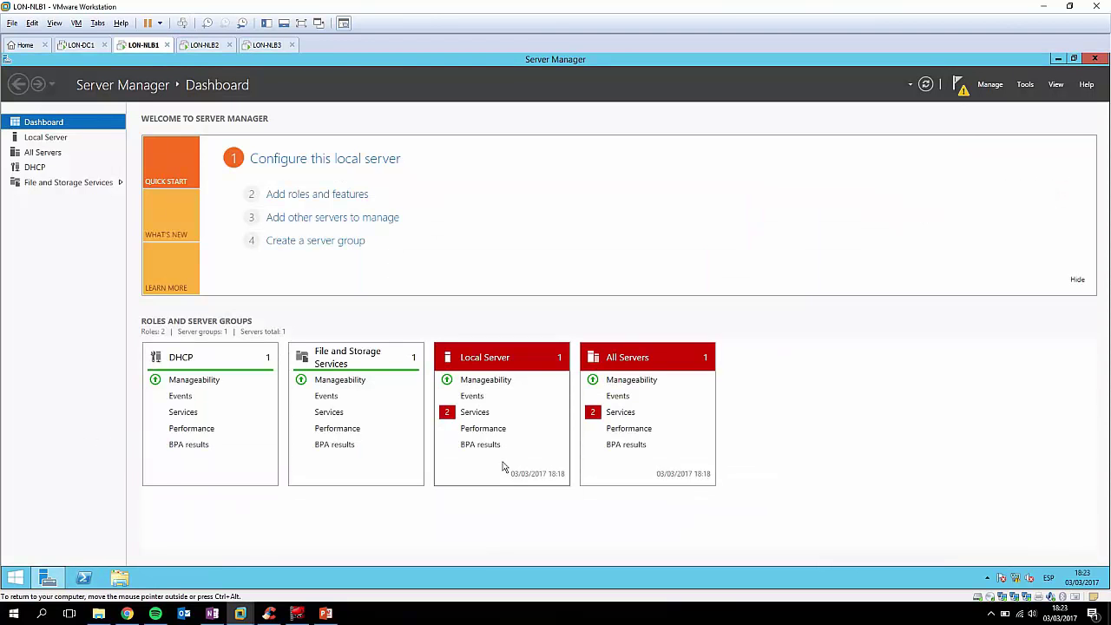
key(super+r)
text(n)
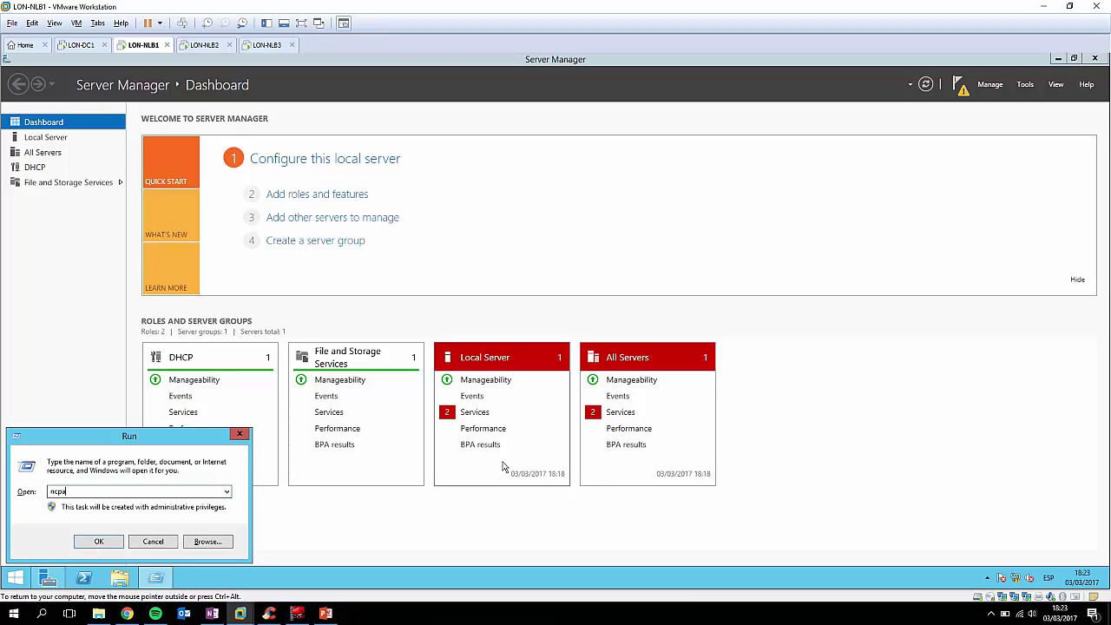
text(cpa.cpl)
key(Return)
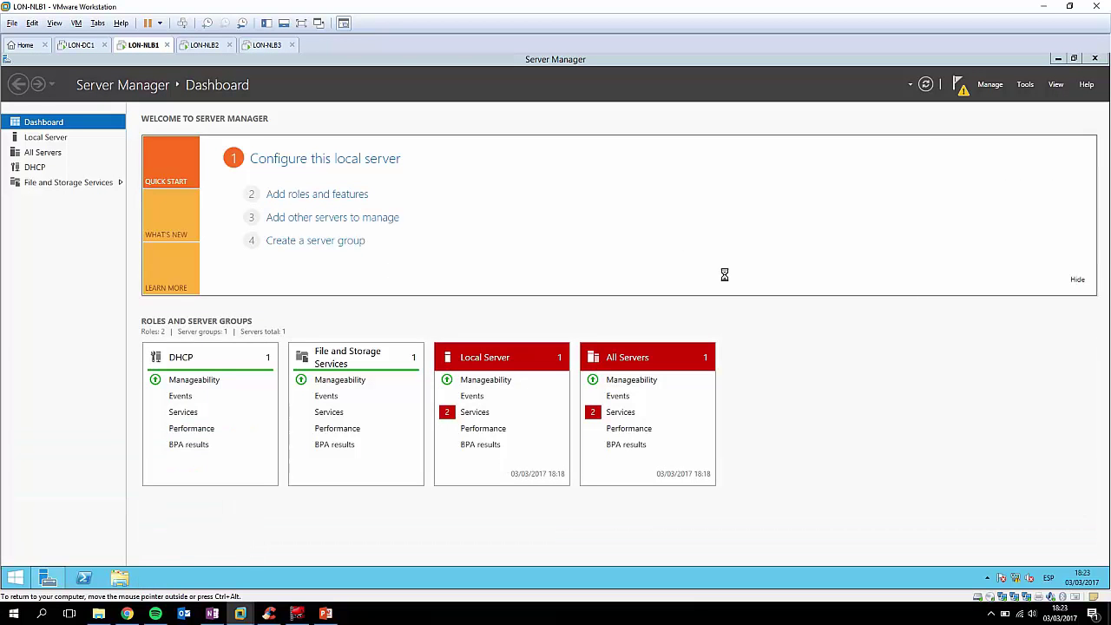
click(328, 224)
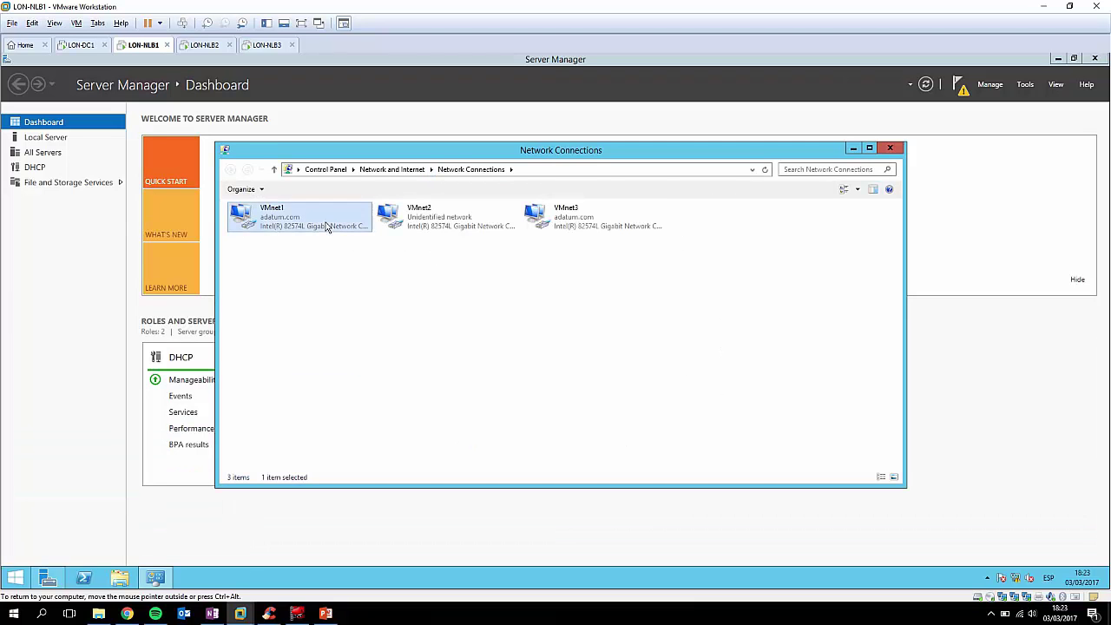
click(438, 227)
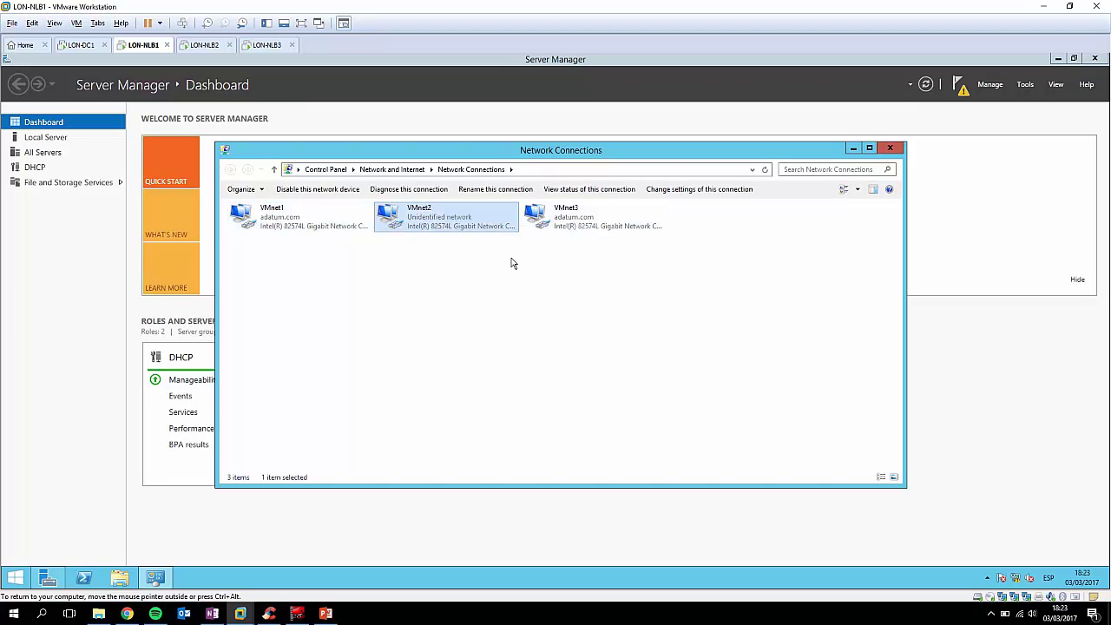
Rename the VMnet1 network connection on LON-NLB1 as d.
click(293, 219)
right_click(293, 218)
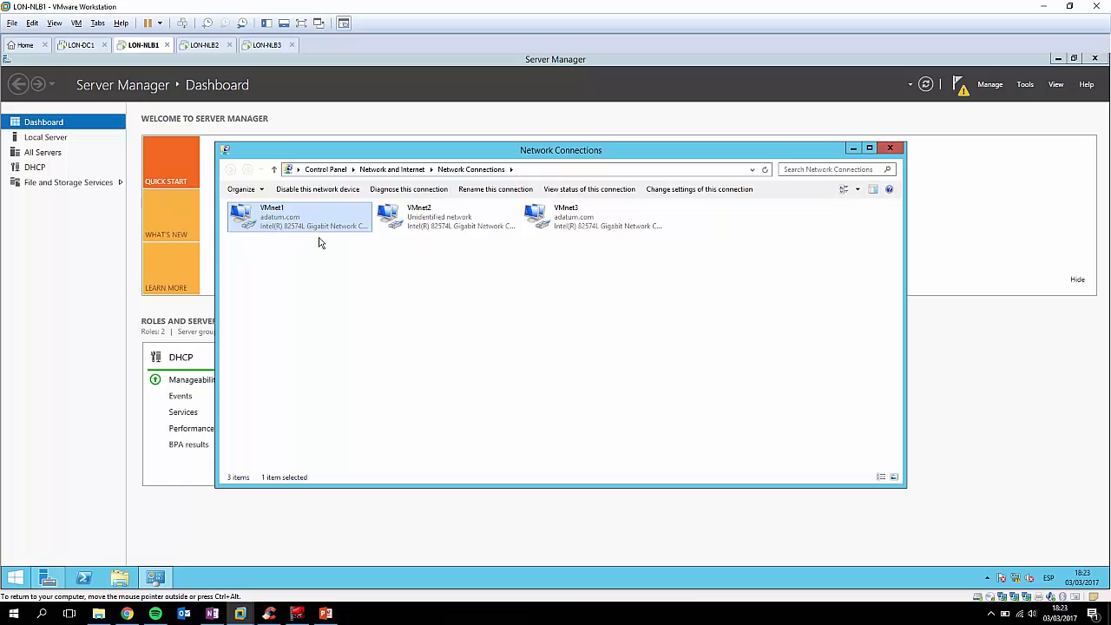
key(super+r)
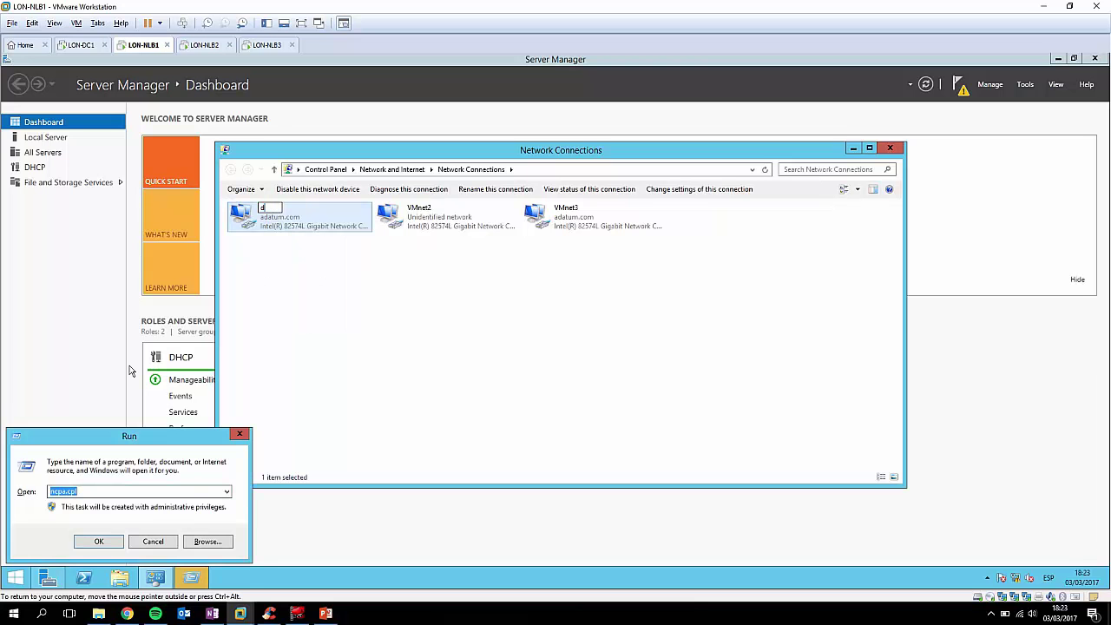
click(239, 431)
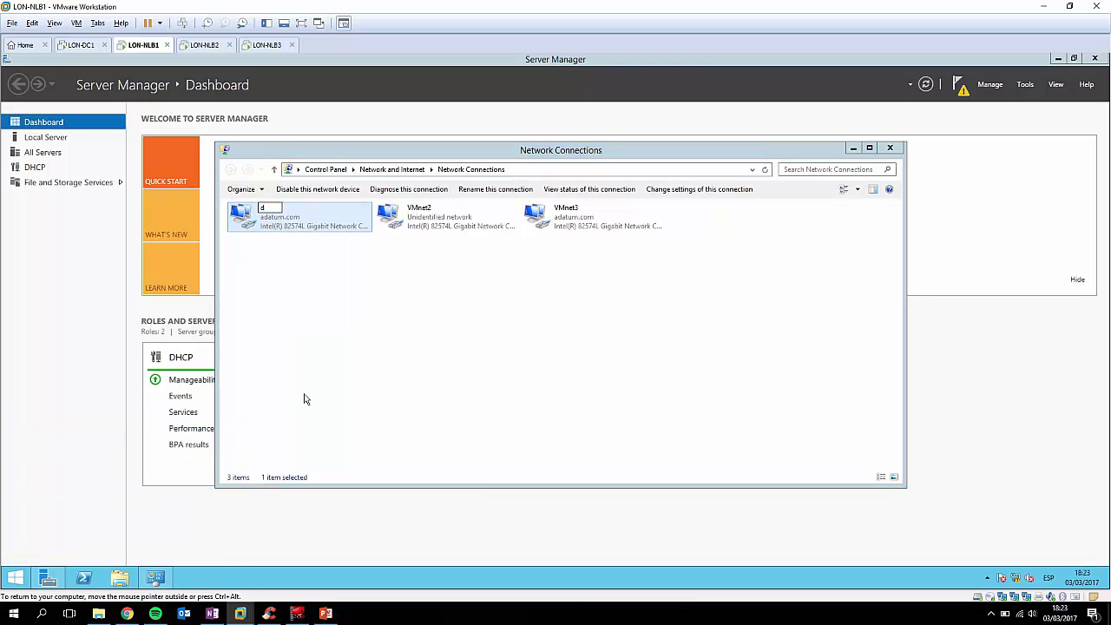
Run ipconfig in a command prompt on LON-NLB1, examine each network adapter's IPv4 address, and minimize the window.
key(super+r)
text(c)
key(Return)
text(i)
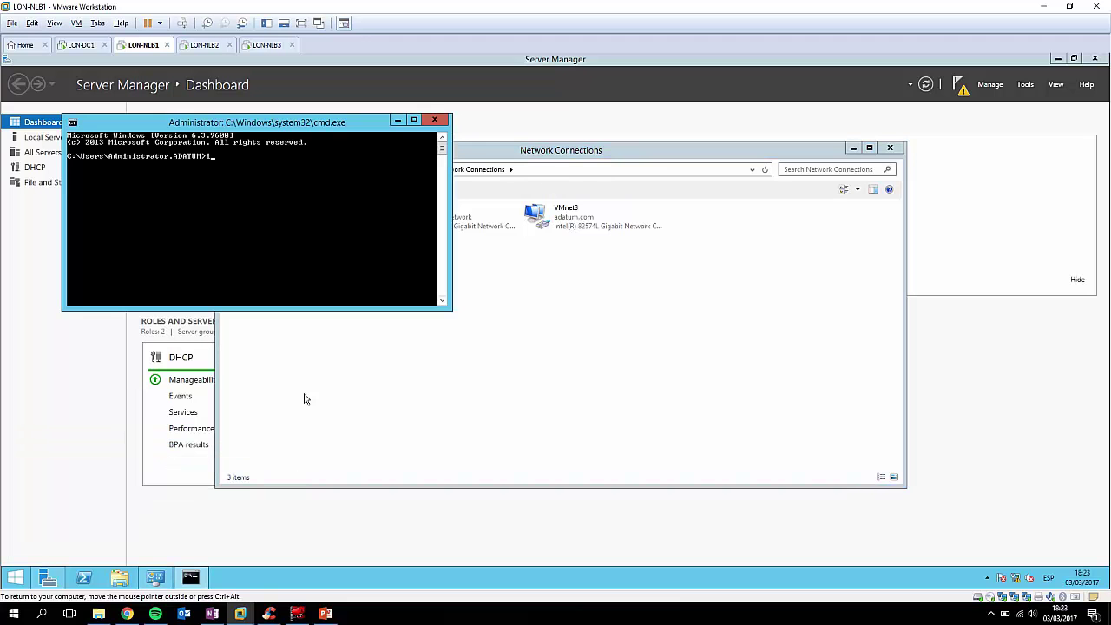
text(pconfig)
key(Return)
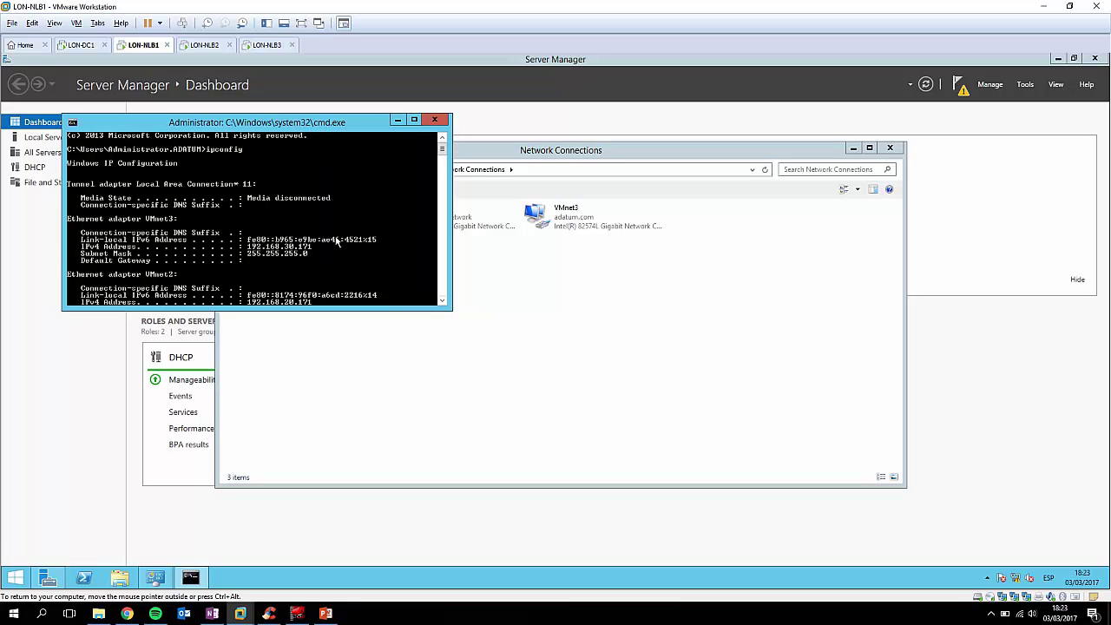
scroll(240, 218, down, 1)
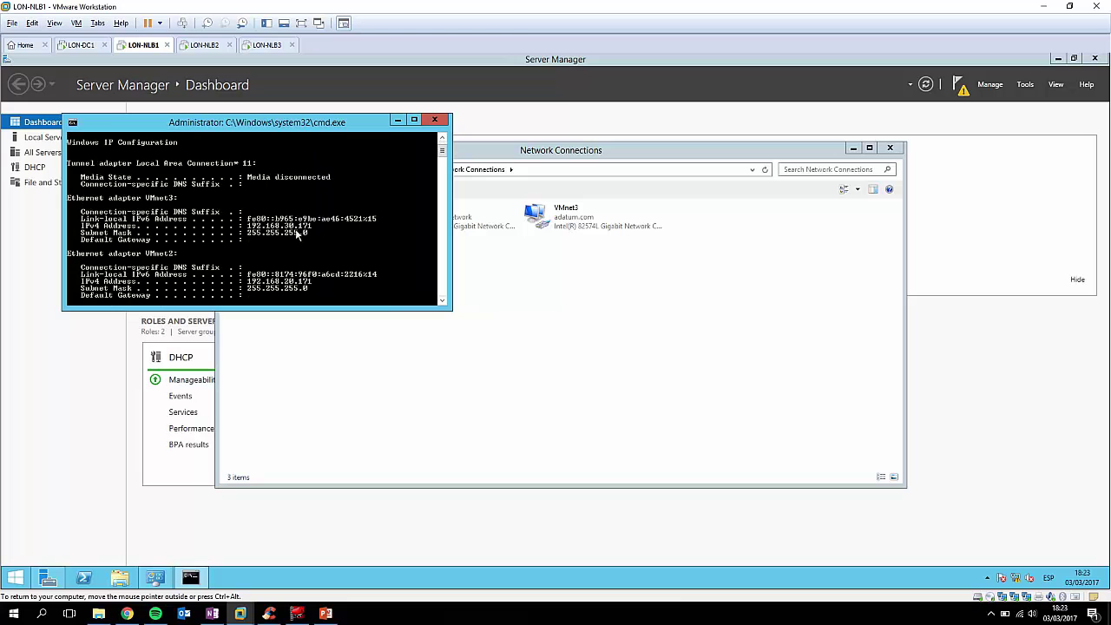
scroll(318, 243, down, 1)
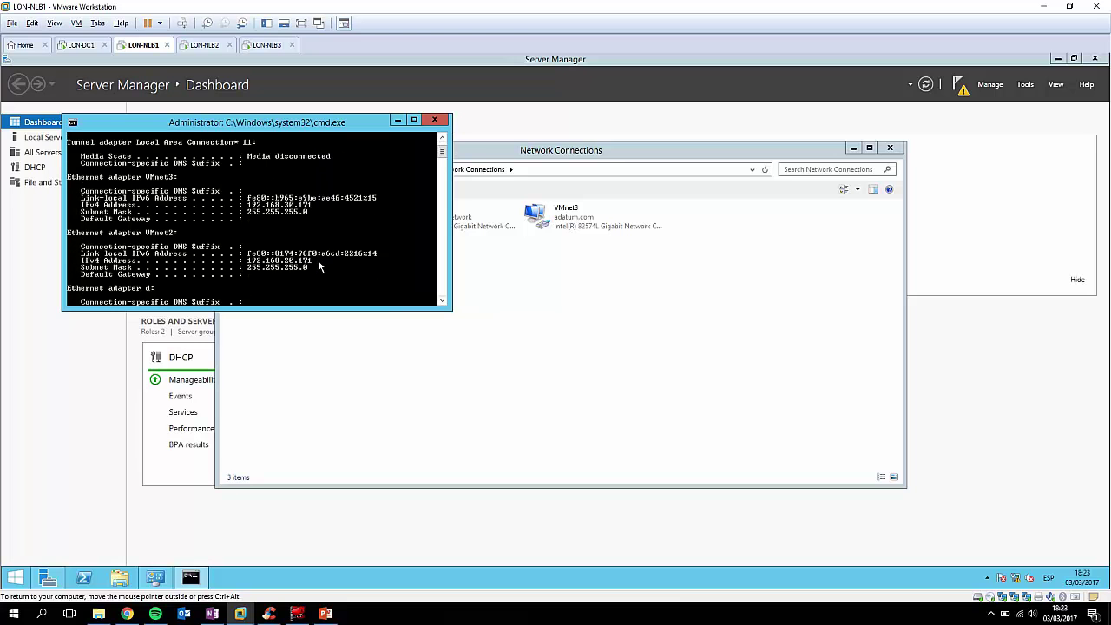
scroll(318, 260, down, 1)
scroll(288, 263, down, 2)
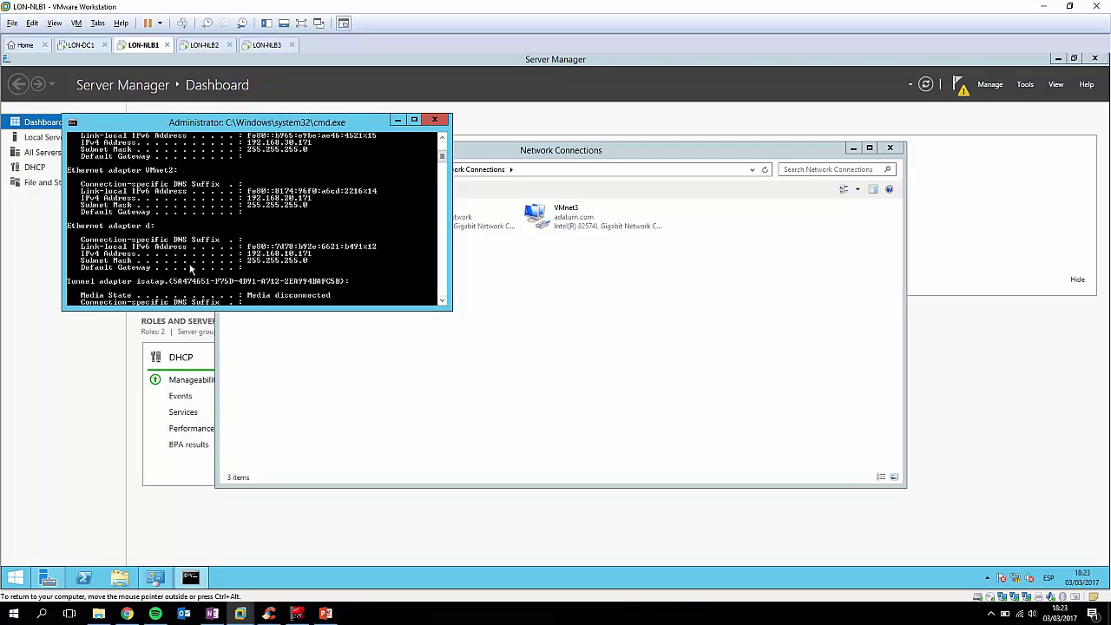
click(398, 119)
View the LON-NLB2 and LON-NLB3 machines, and check the progress of the validation tests on LON-DC1.
click(205, 45)
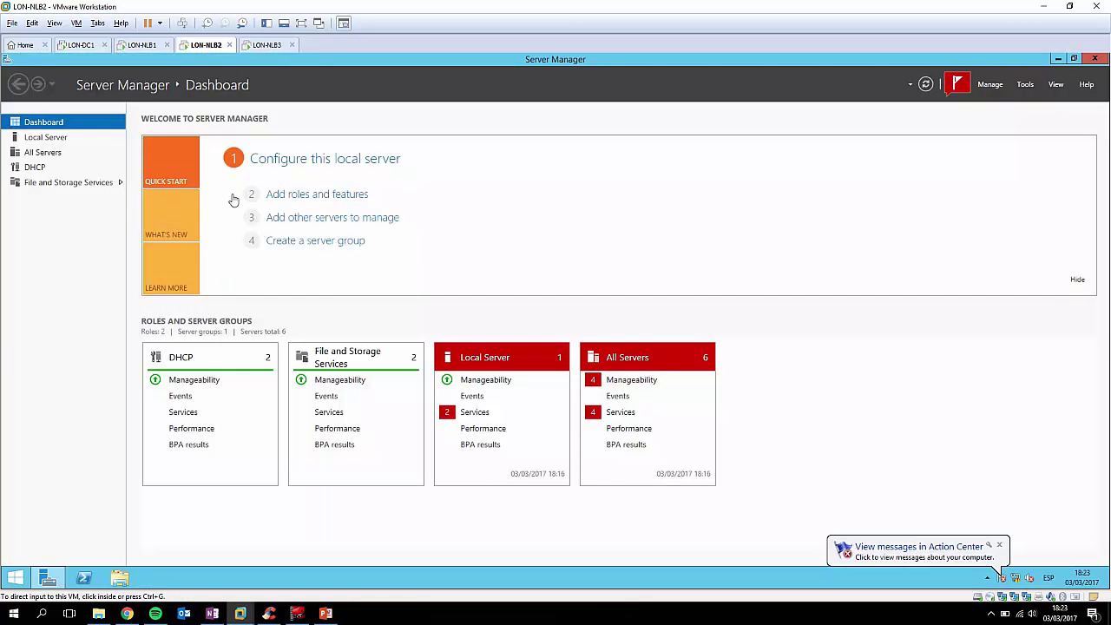
click(265, 44)
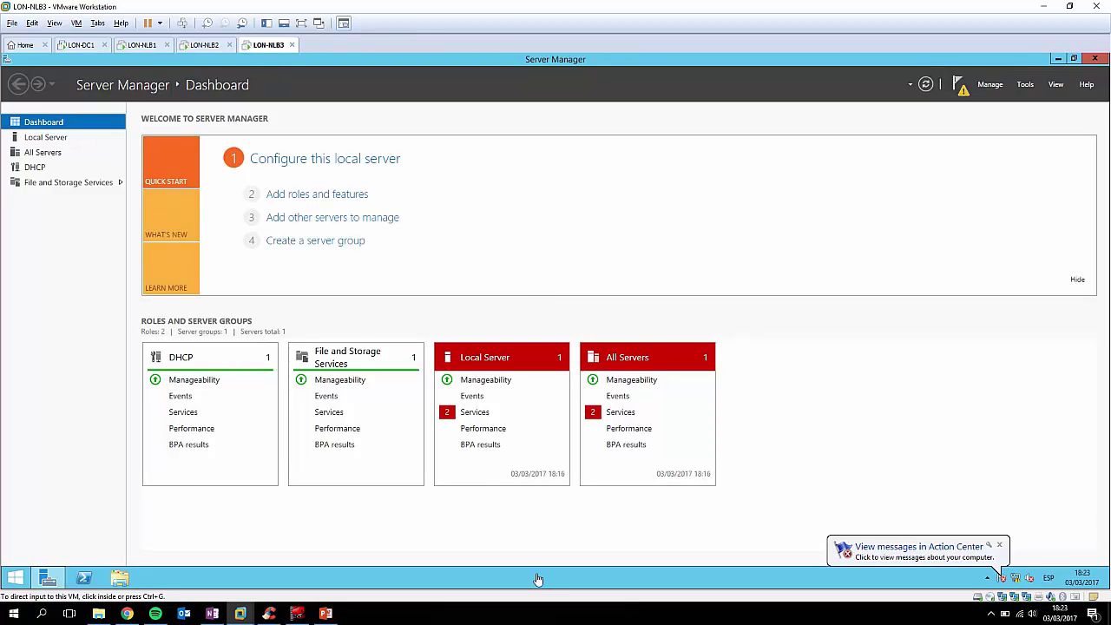
click(83, 44)
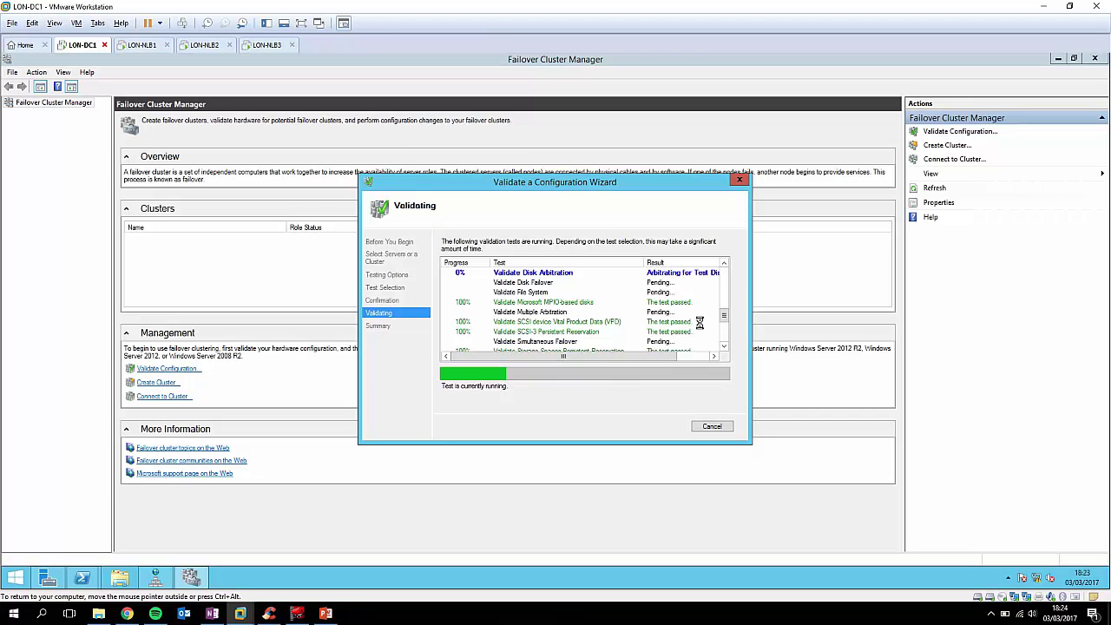
mouse_move(724, 316)
mouse_down()
mouse_move(728, 277)
mouse_move(726, 330)
mouse_up()
drag(725, 323, 728, 336)
Examine the LON-NLB1, LON-NLB2 and LON-NLB3 host records in DNS Manager's adatum.com zone, and return to the validation wizard.
click(161, 579)
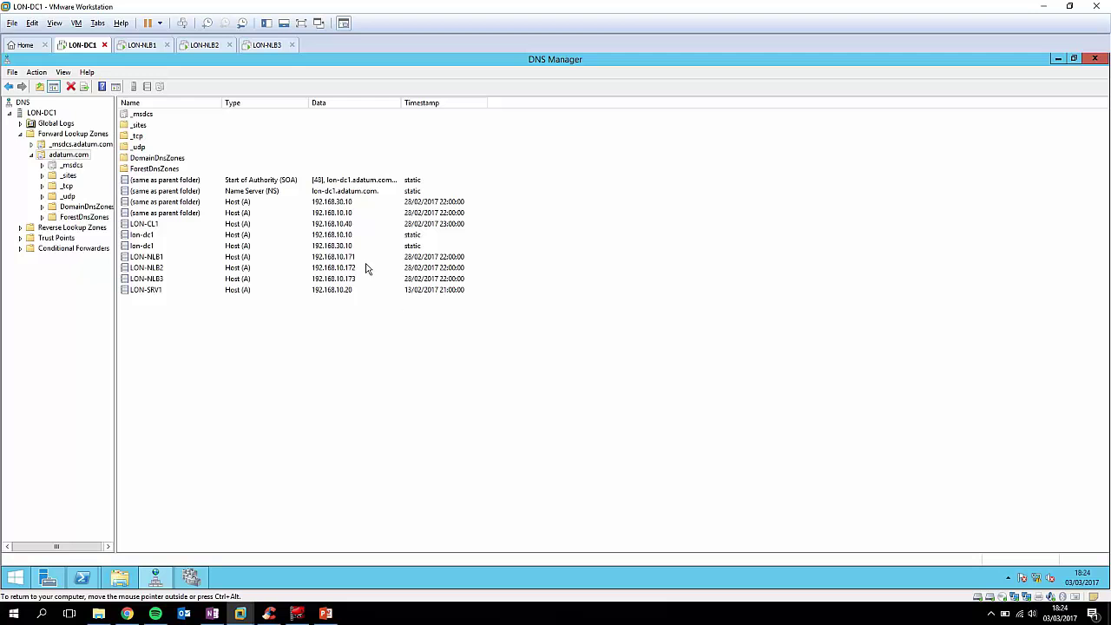
click(170, 257)
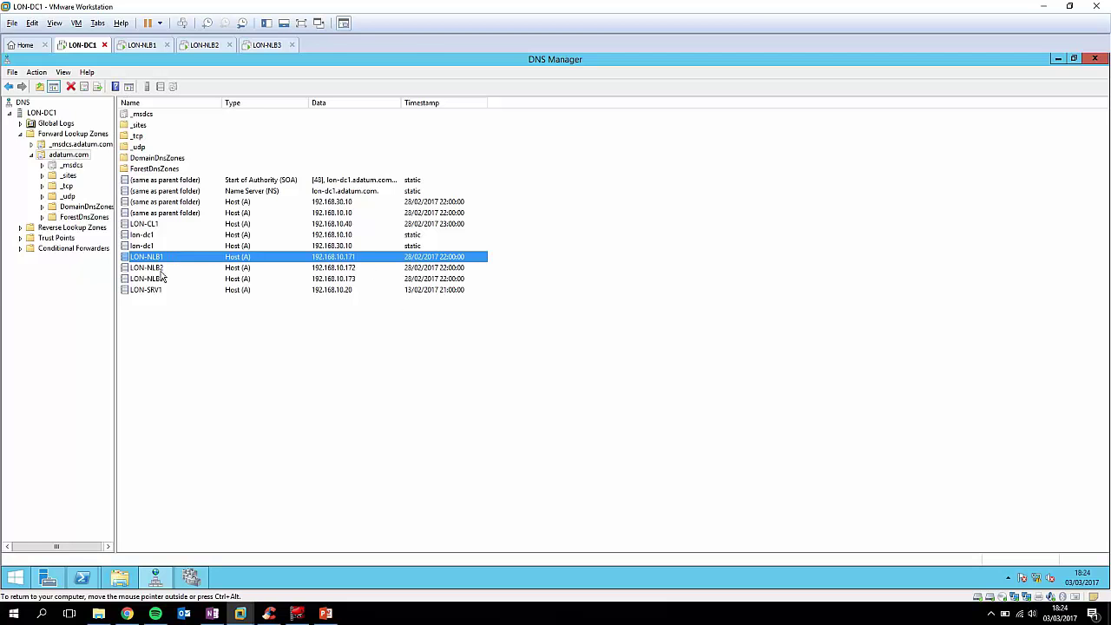
ctrl+click(161, 269)
ctrl+click(162, 279)
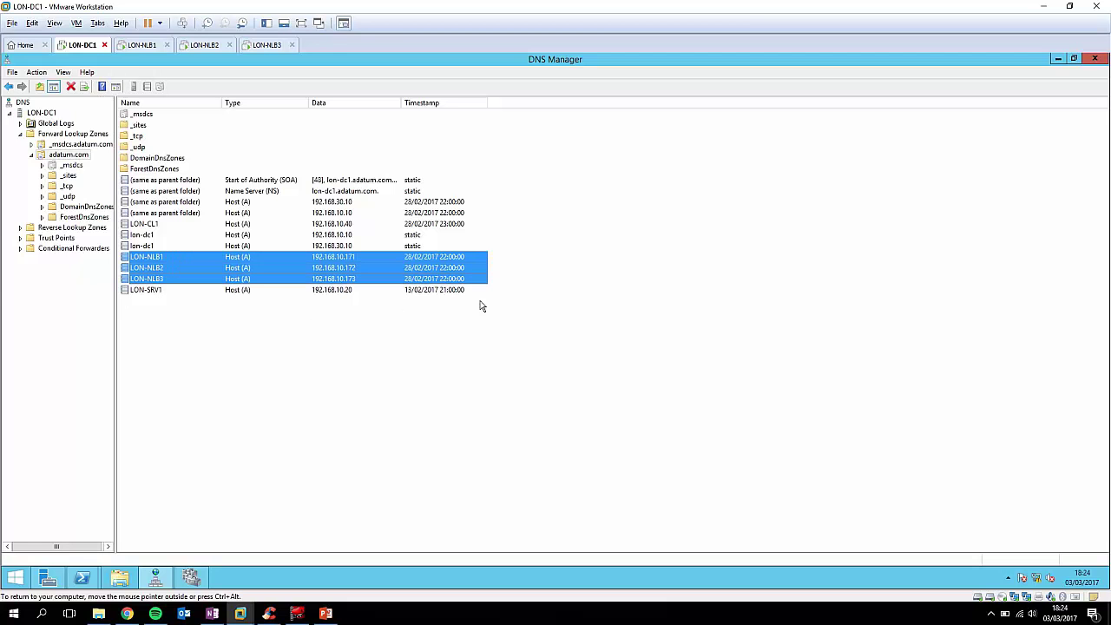
click(379, 377)
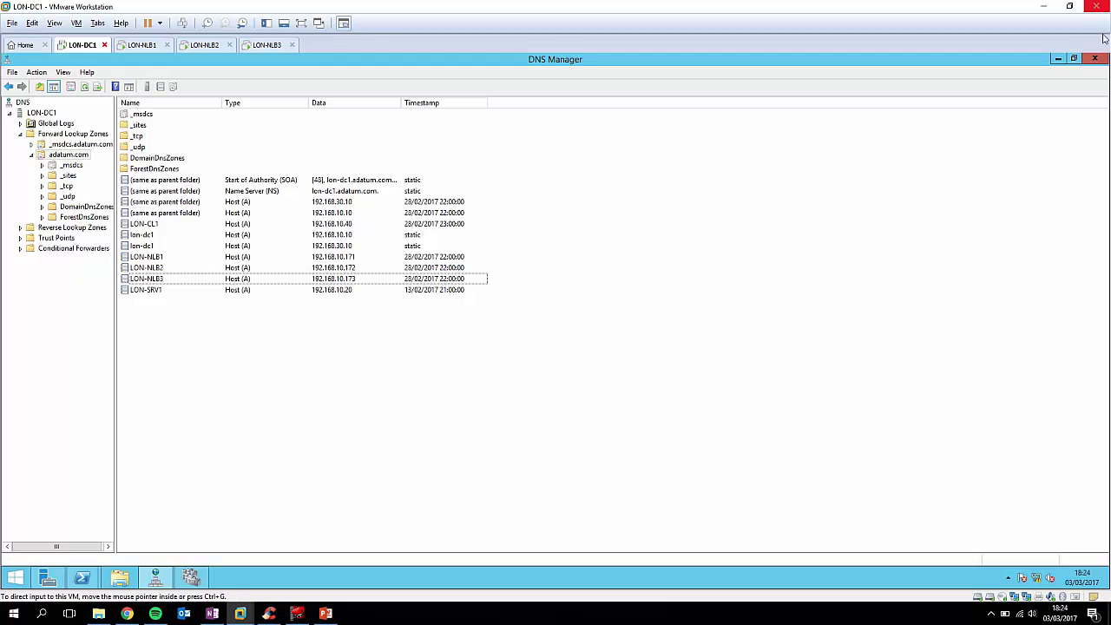
click(191, 578)
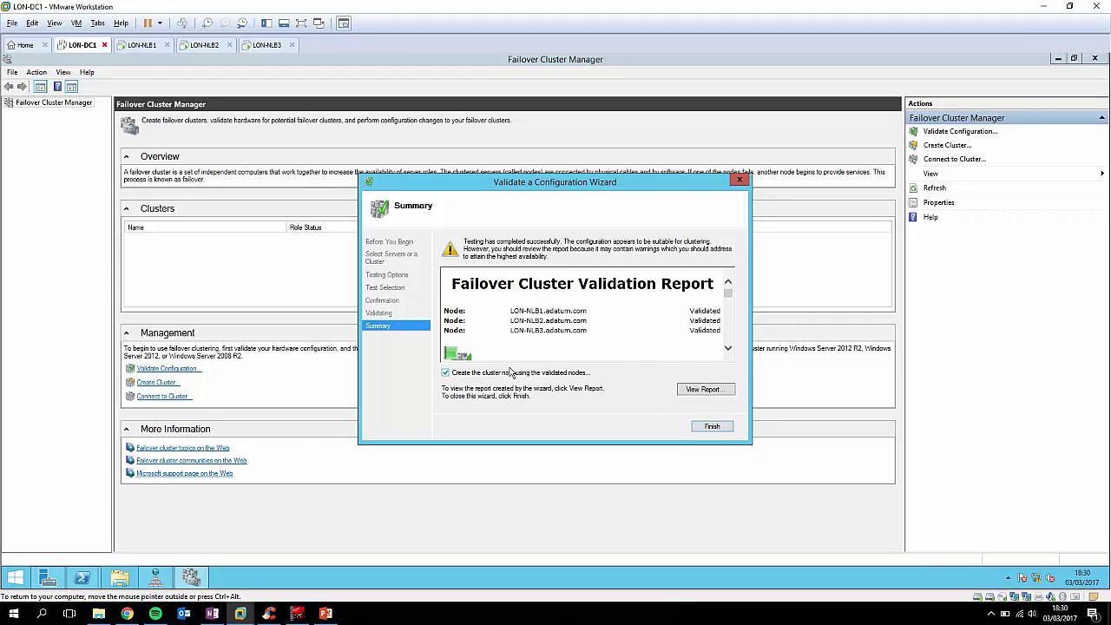
Start creating a cluster from the validated nodes, name it tutorial, and exclude the 192.168.30.0/24 and 192.168.20.0/24 networks.
click(712, 427)
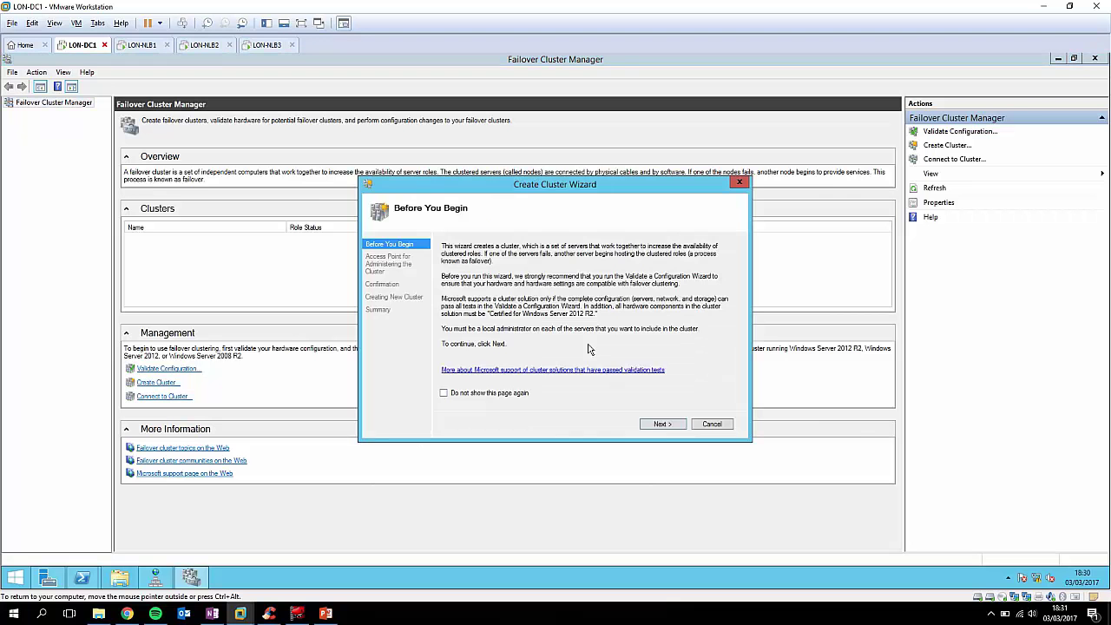
click(661, 424)
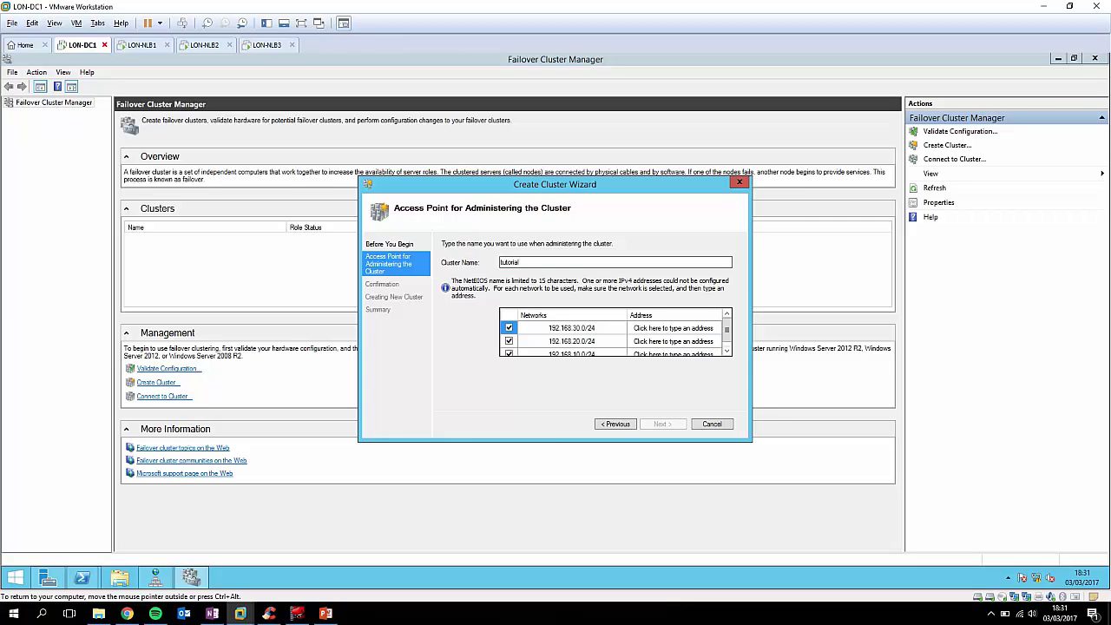
click(508, 328)
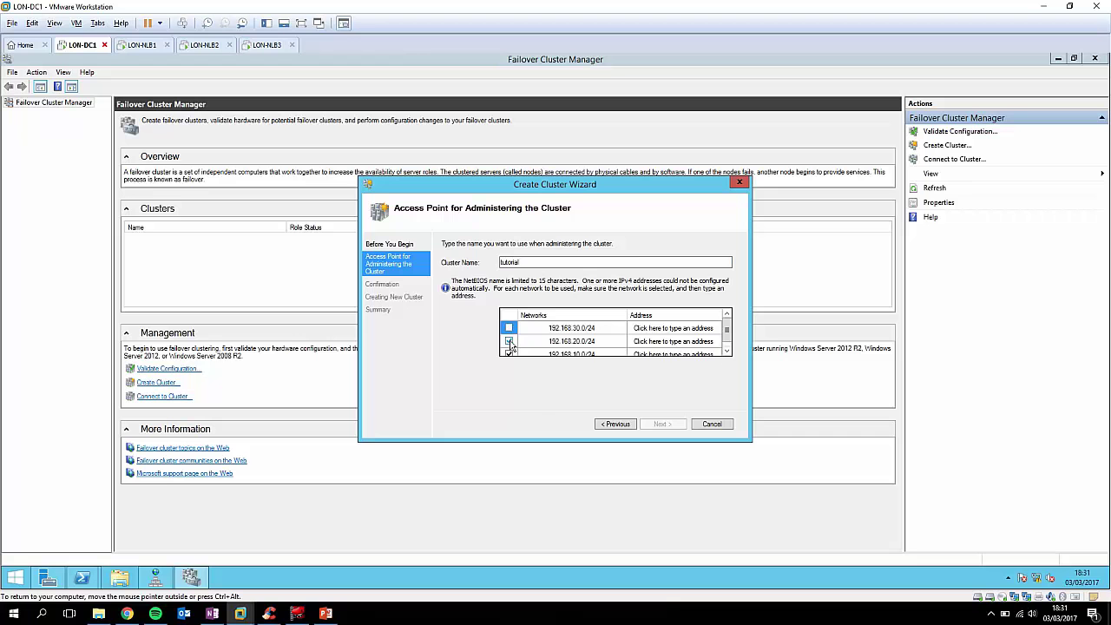
click(509, 342)
Assign the cluster address 192.168.10.191 on the 192.168.10.0/24 network and create the cluster with all eligible storage added.
scroll(727, 339, down, 1)
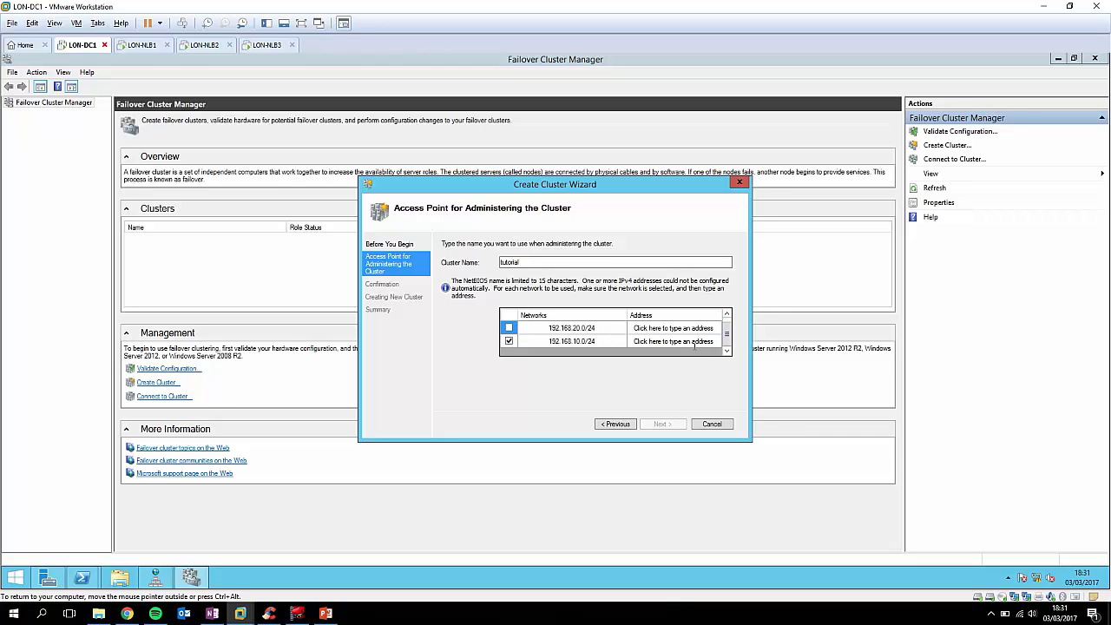
click(694, 342)
text(192 . 168 . 10 . 191)
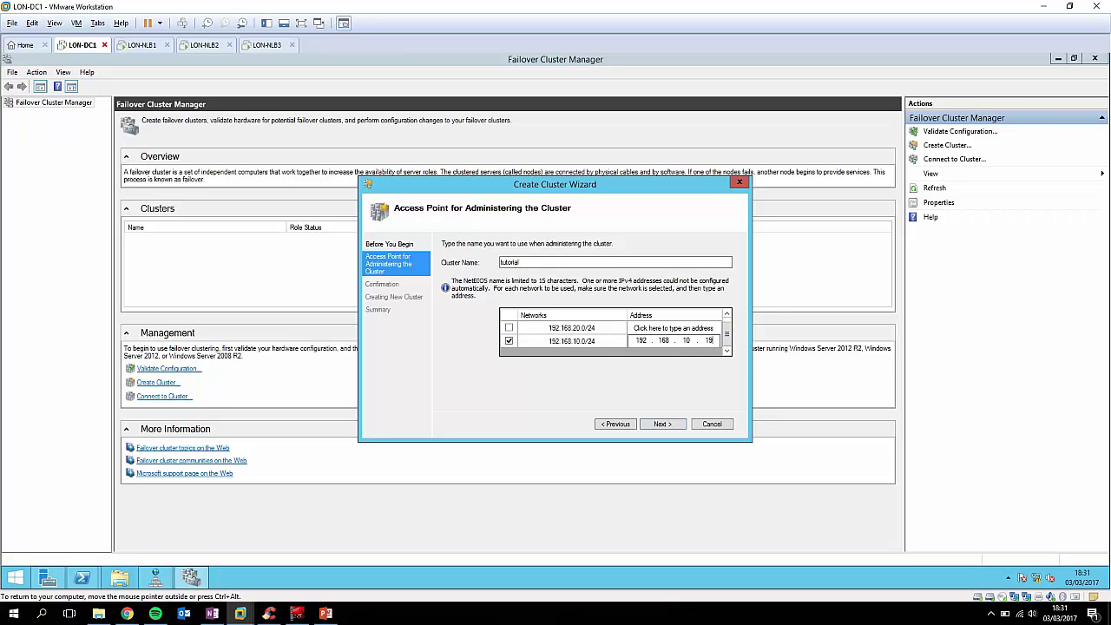
click(678, 427)
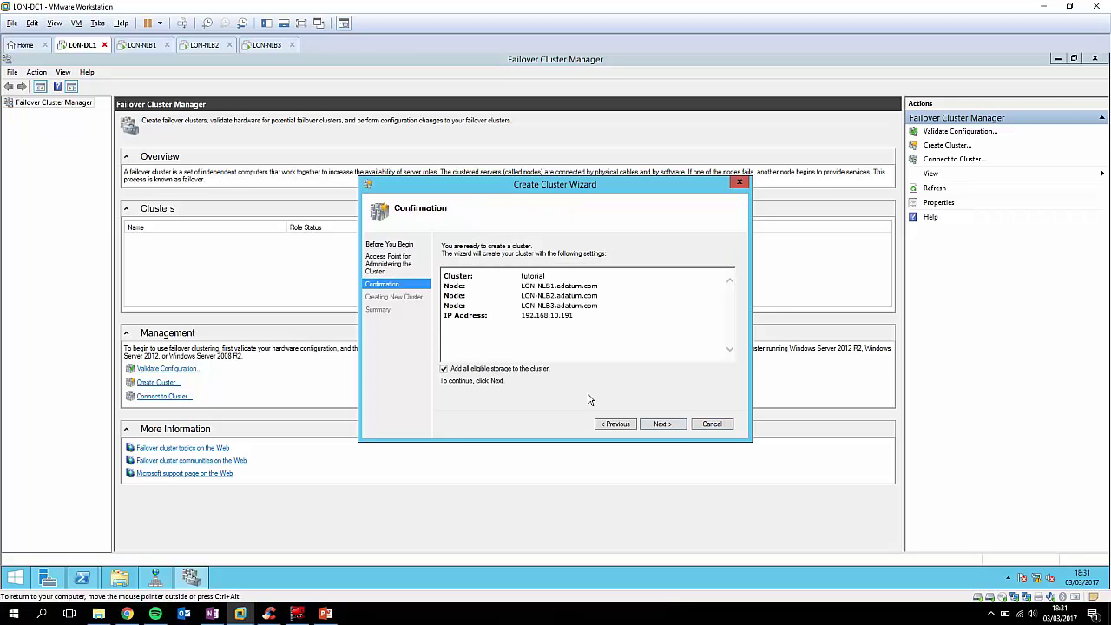
click(662, 424)
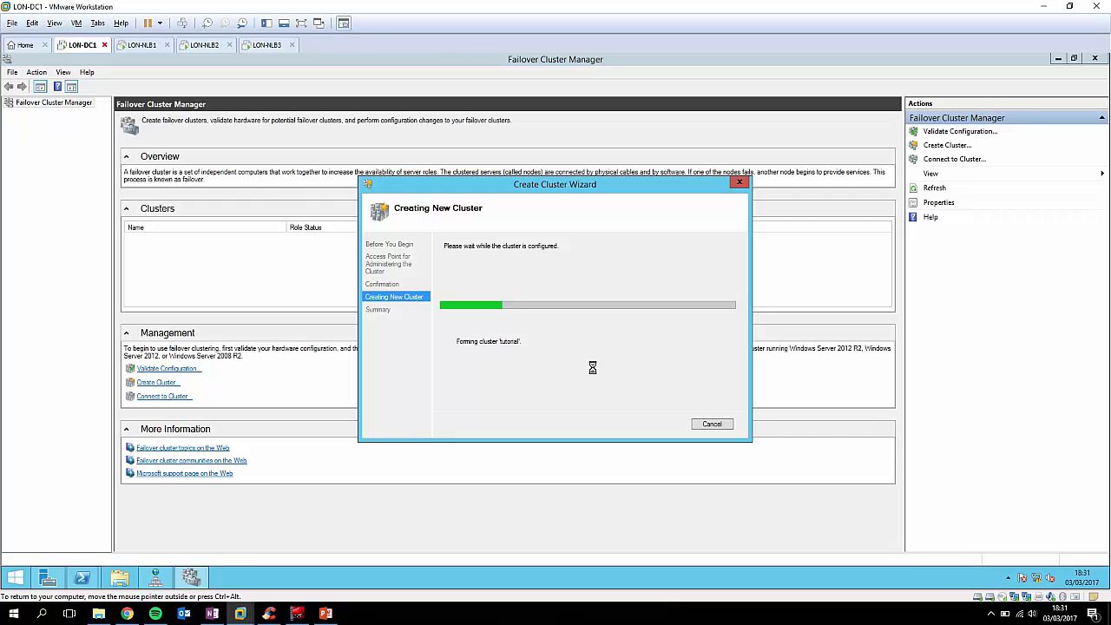
Refresh the adatum.com records in DNS Manager while the cluster forms, and finish the Create Cluster Wizard.
click(155, 577)
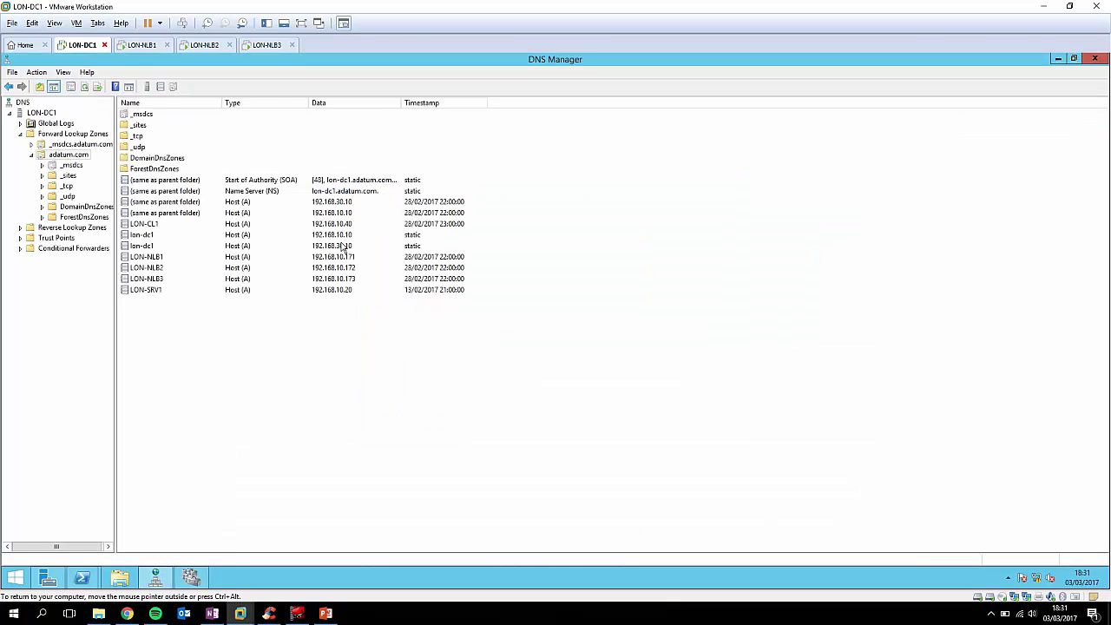
click(86, 87)
click(1057, 59)
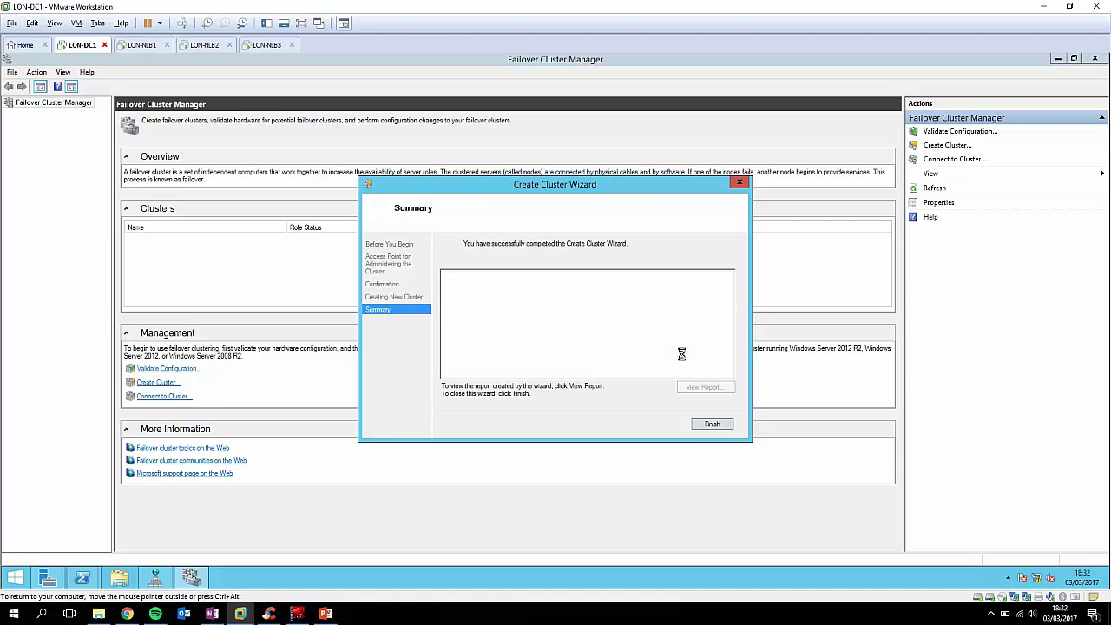
click(712, 424)
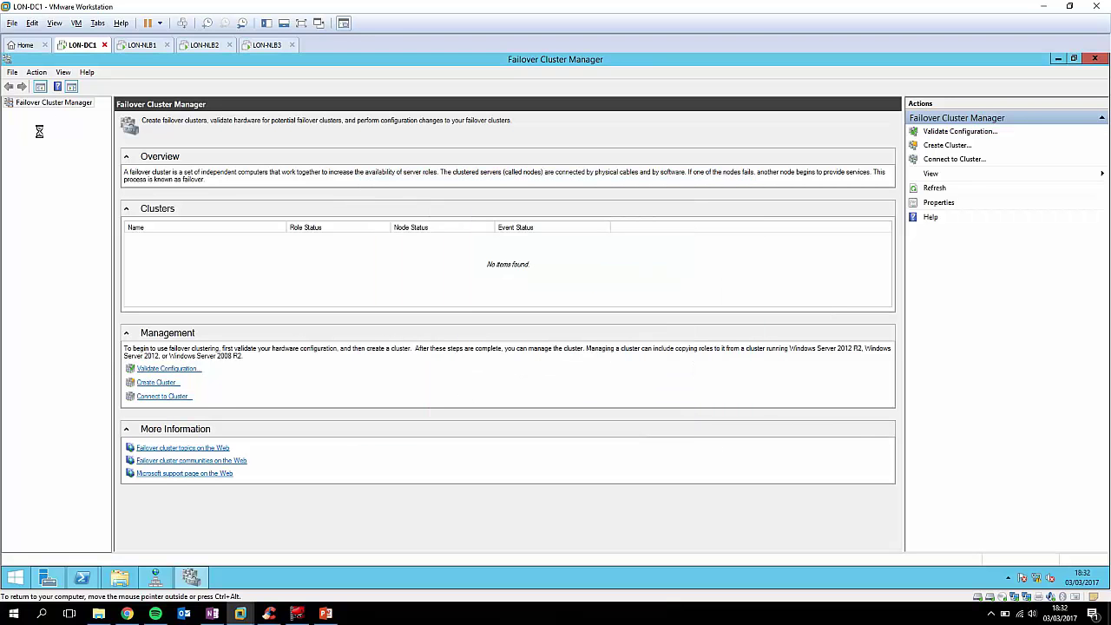
Check the refreshed adatum.com zone in DNS Manager for the tutorial host record, and briefly view the LON-NLB1 machine.
click(155, 577)
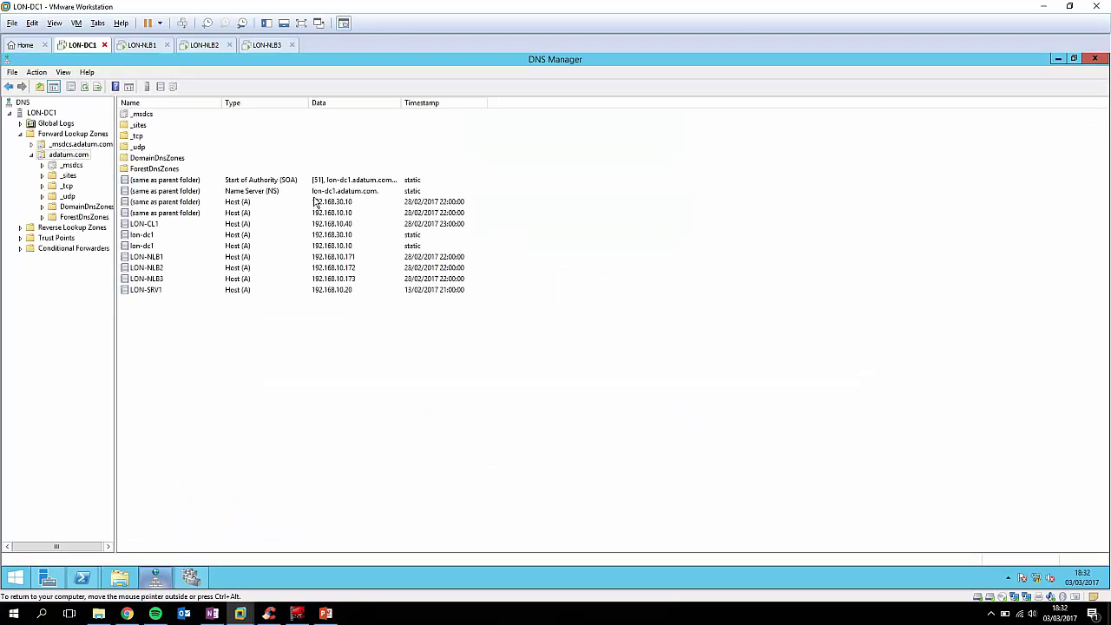
click(84, 87)
click(161, 301)
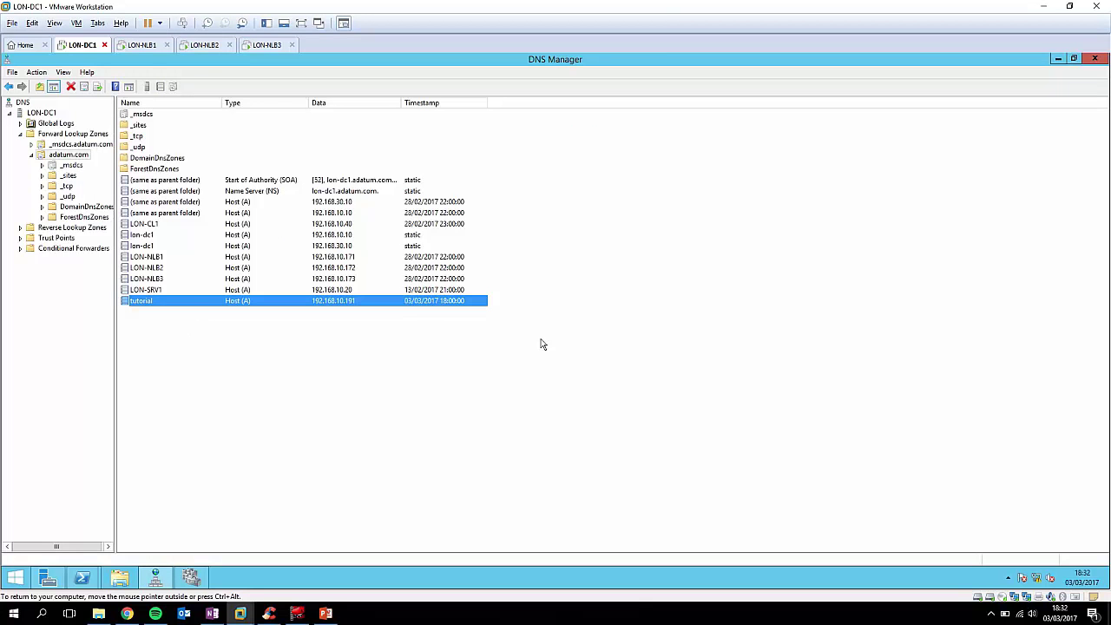
click(143, 45)
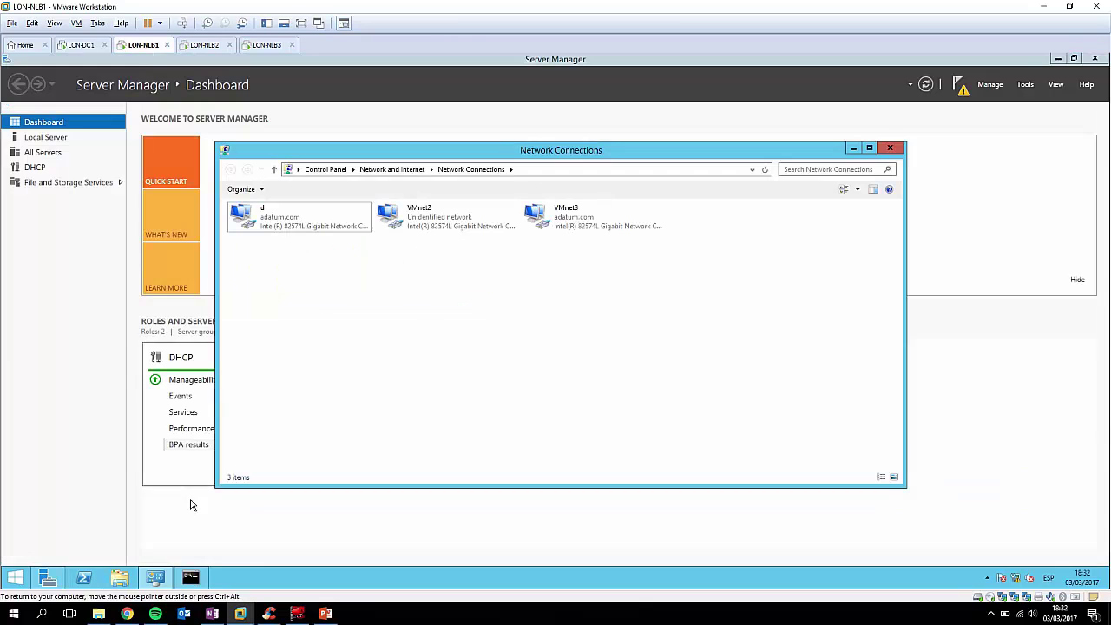
click(81, 44)
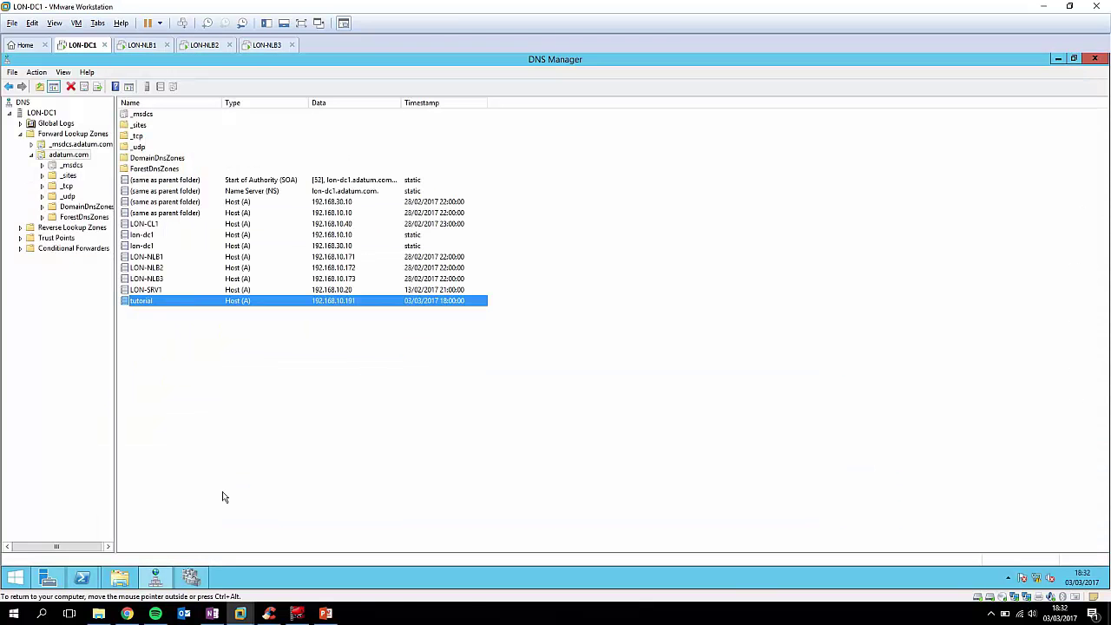
Expand tutorial.adatum.com in Failover Cluster Manager and examine its nodes, the LON-NLB1 node details and its roles.
click(191, 578)
click(8, 114)
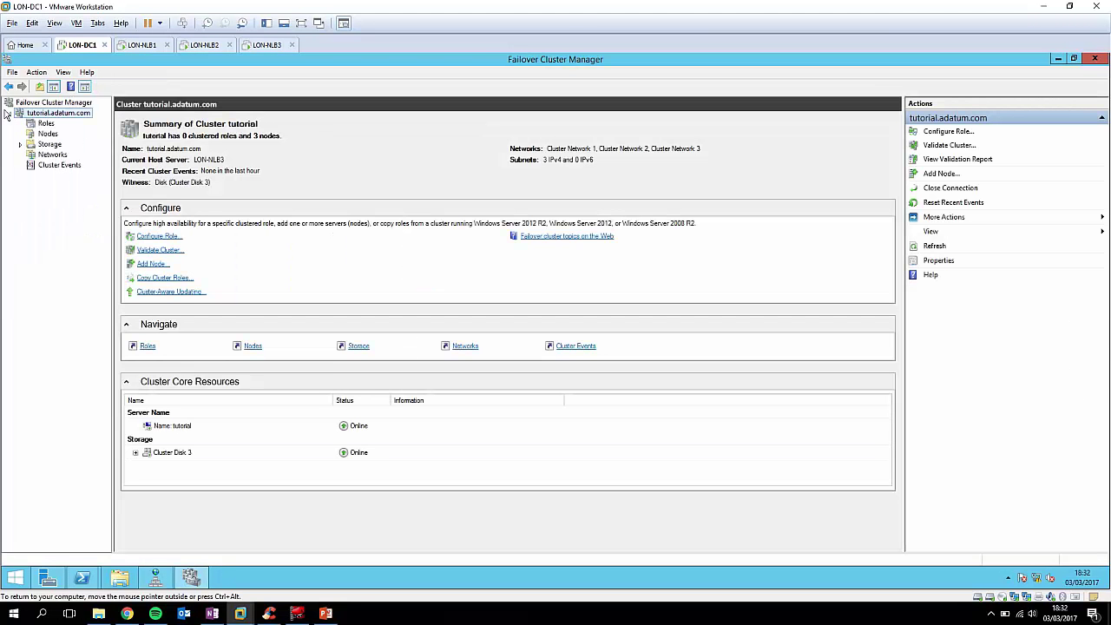
click(40, 134)
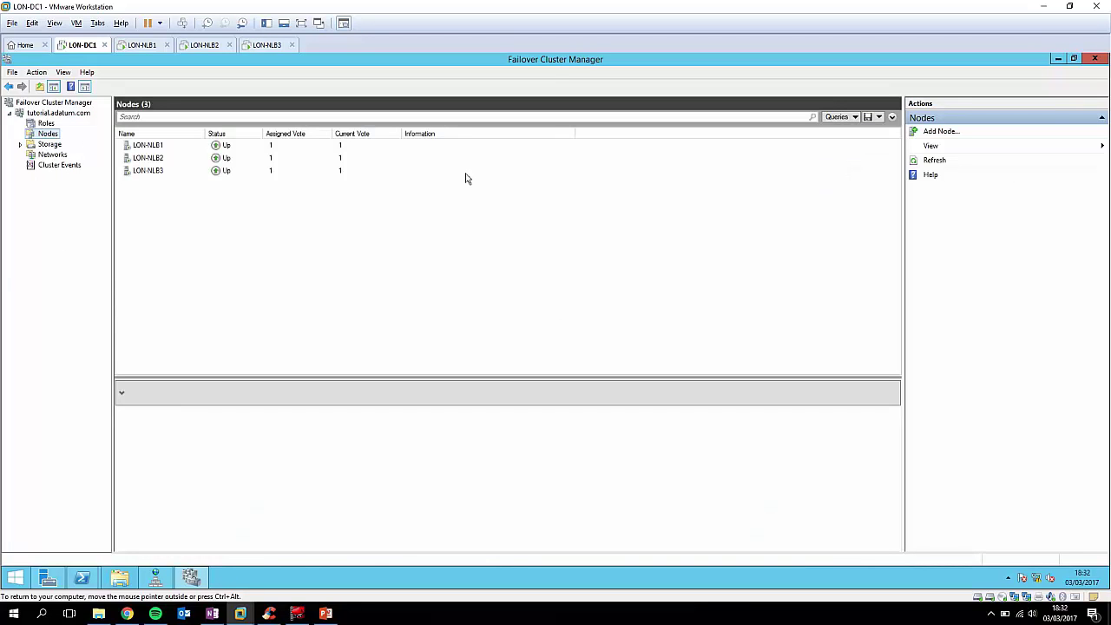
click(190, 158)
click(187, 147)
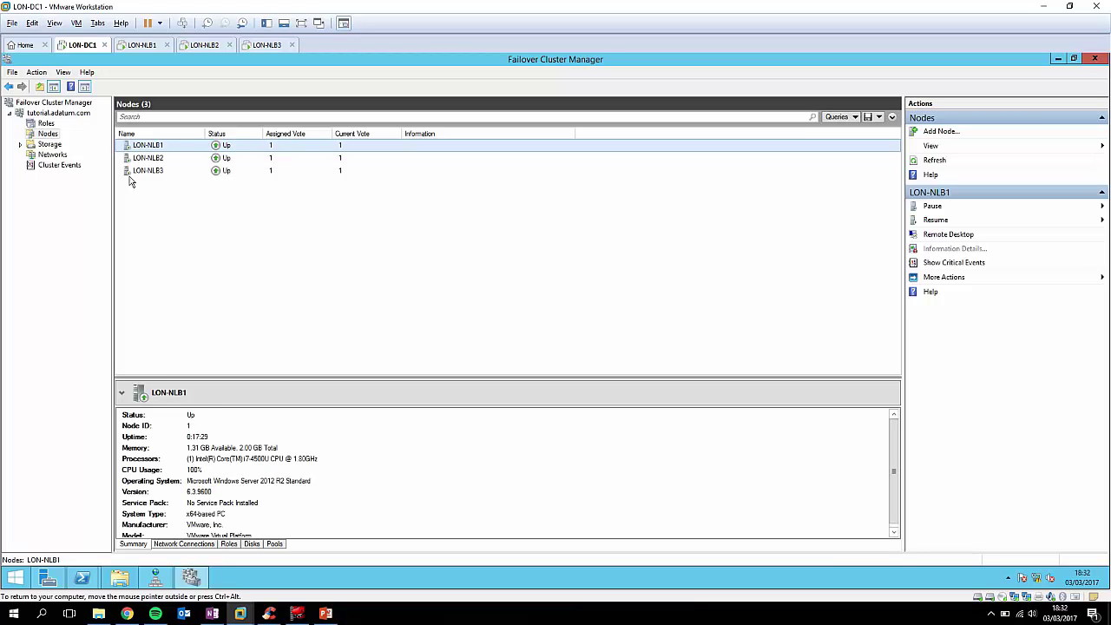
click(48, 124)
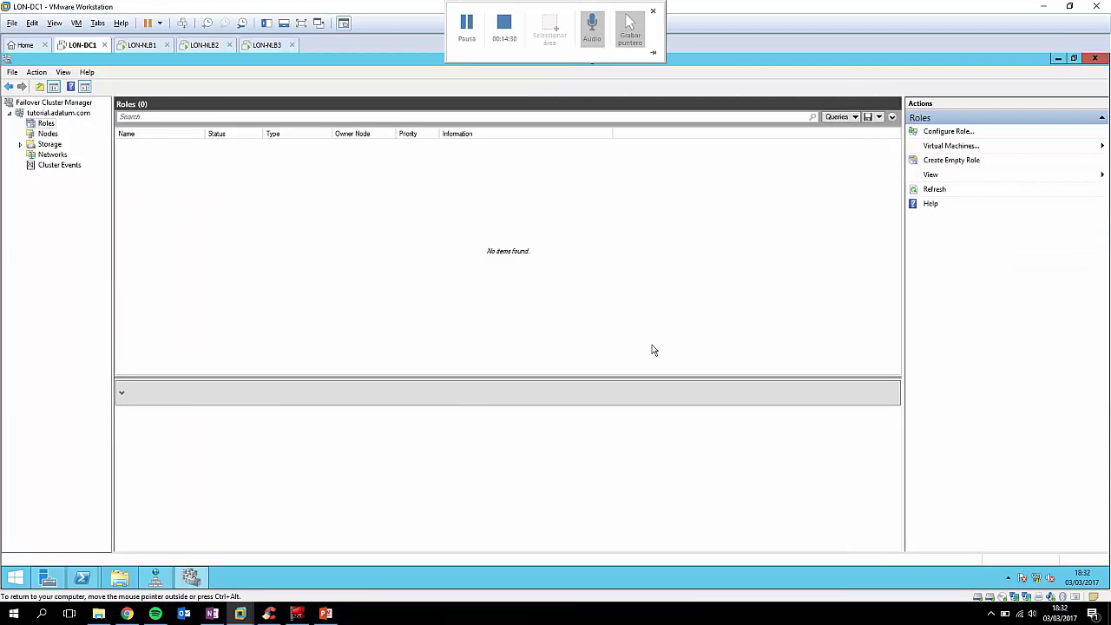
mouse_move(486, 5)
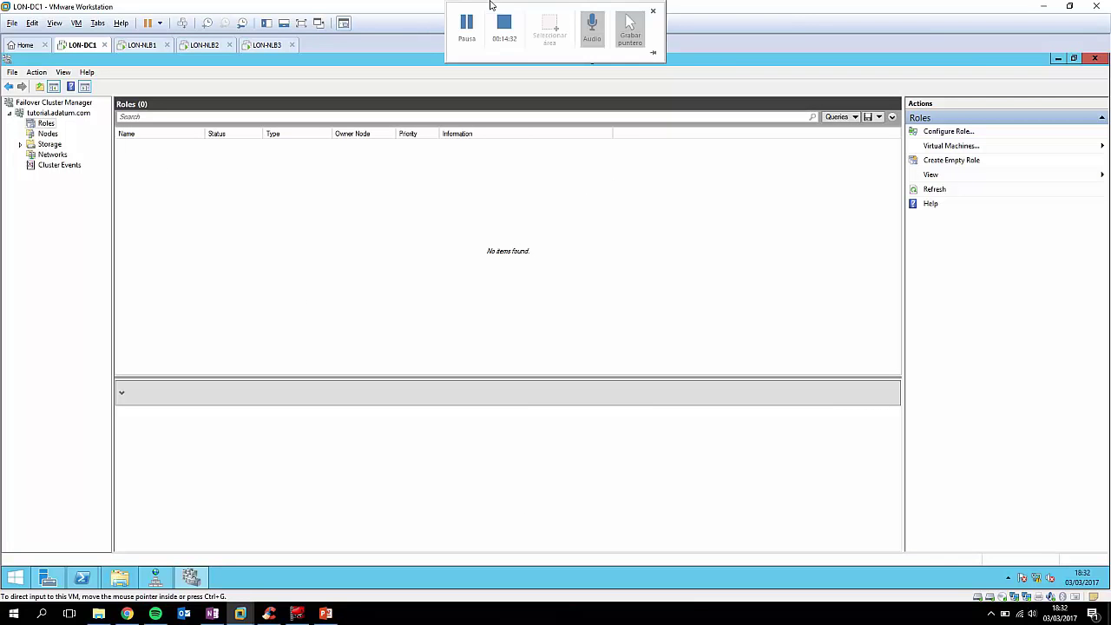